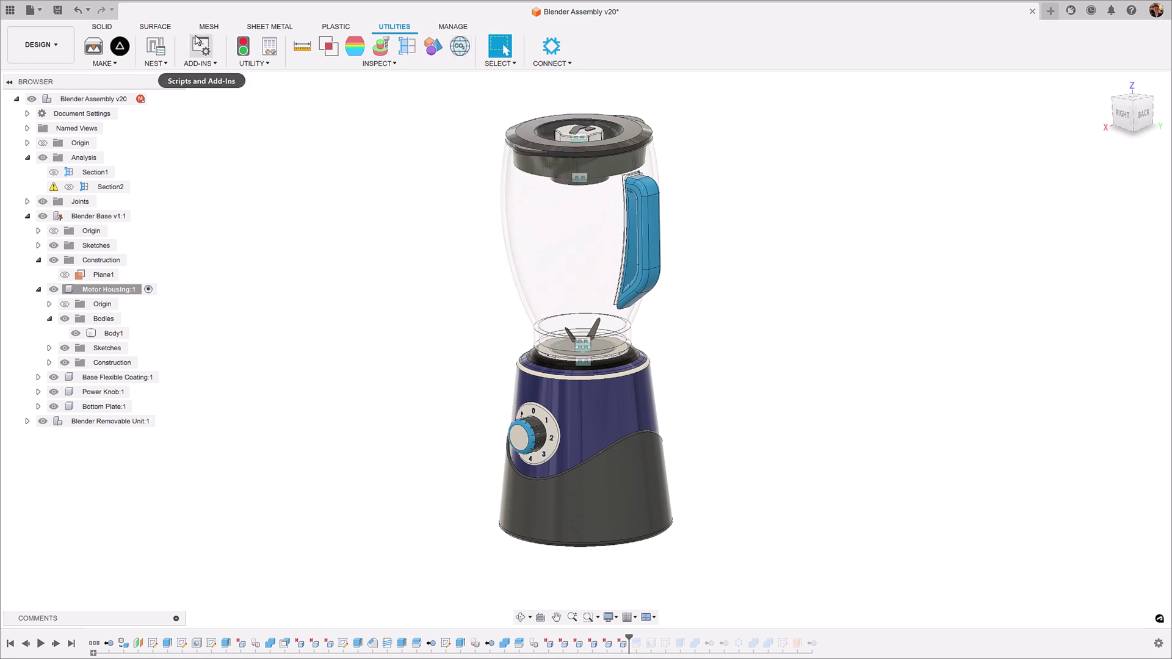
# Review the installed add-ins in the Scripts and Add-Ins manager, then close it
pyautogui.click(197, 40)
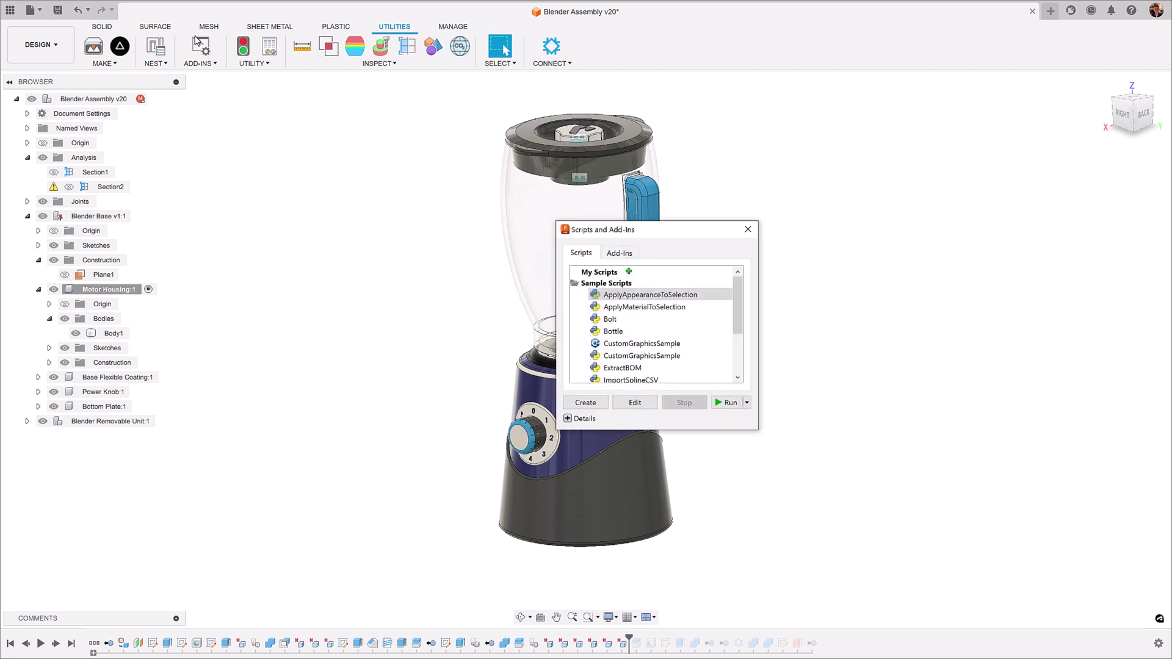
pyautogui.click(620, 252)
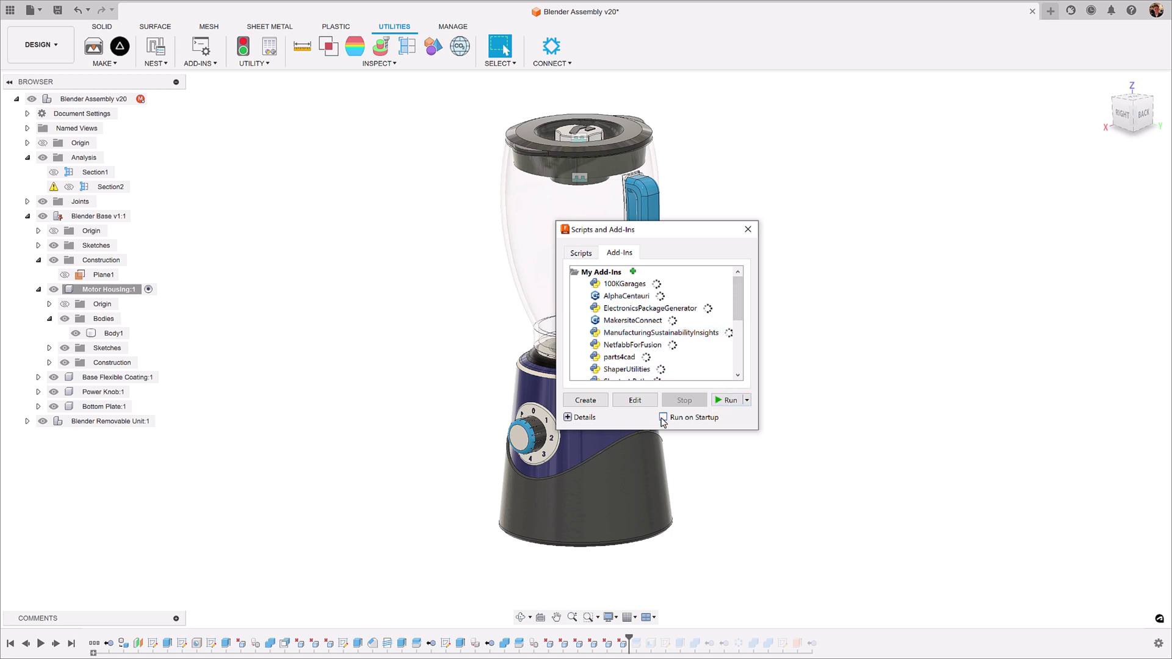
pyautogui.click(748, 229)
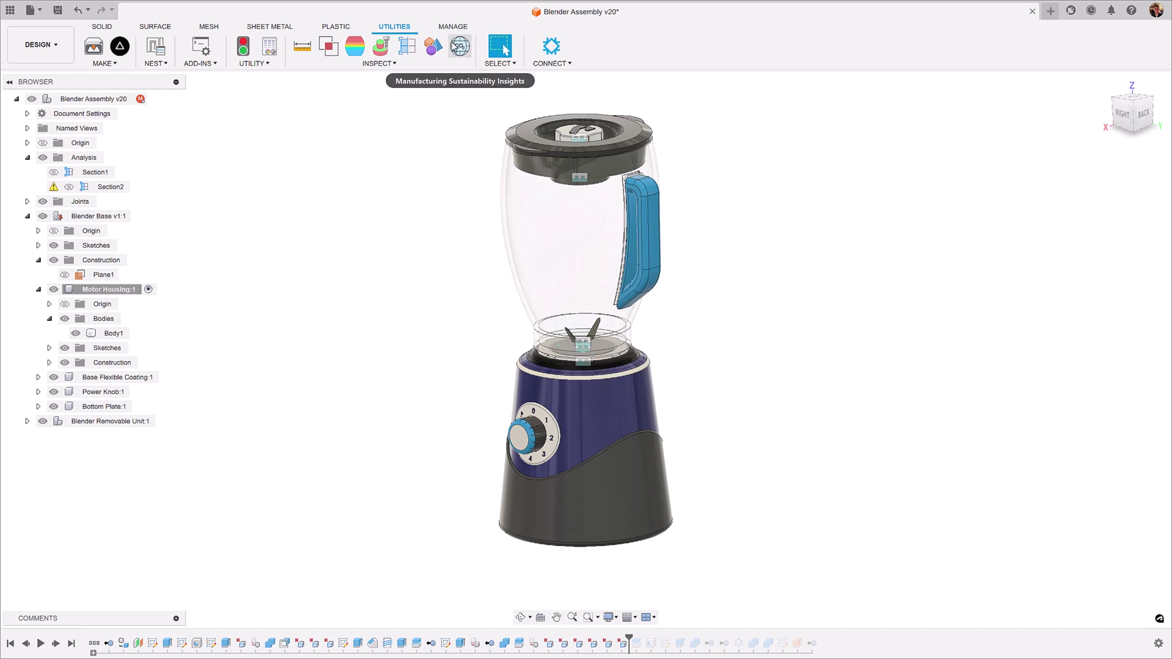
# Run Manufacturing Sustainability Insights on Body1, keeping ABS as the closest known material
pyautogui.click(457, 48)
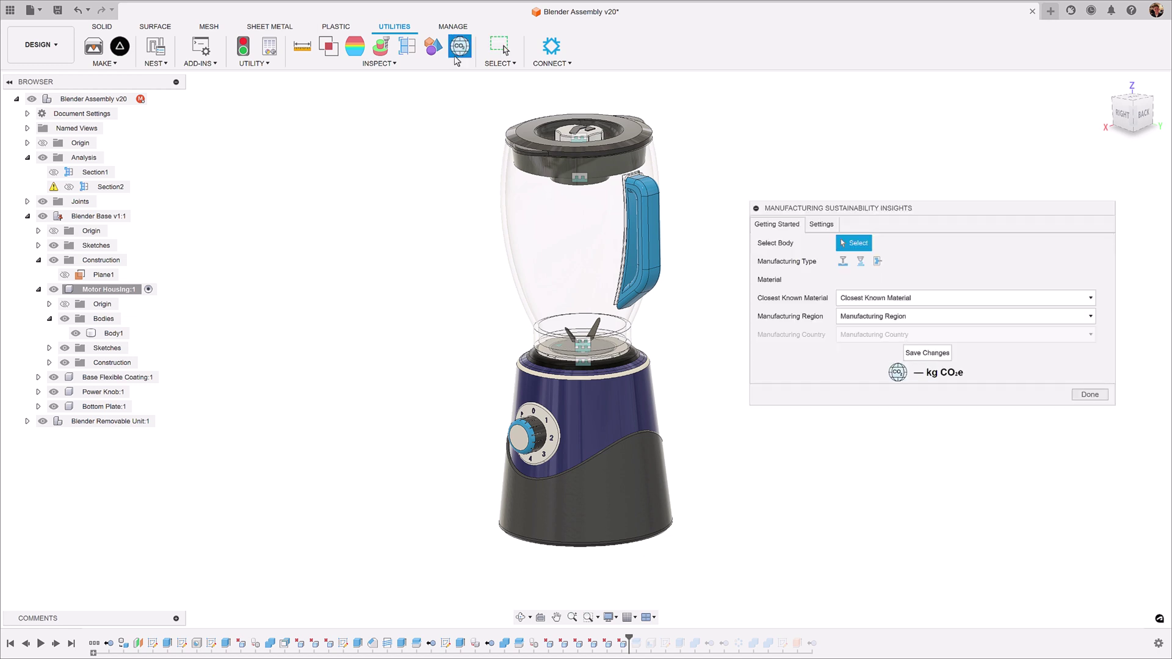
pyautogui.click(121, 335)
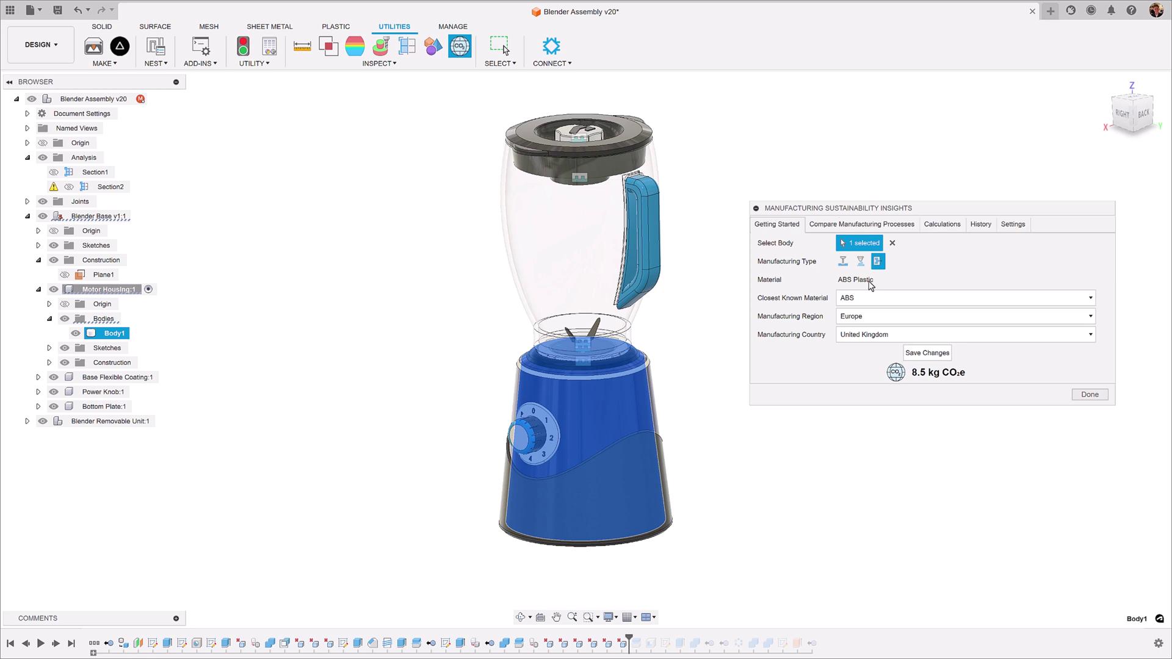
pyautogui.click(876, 298)
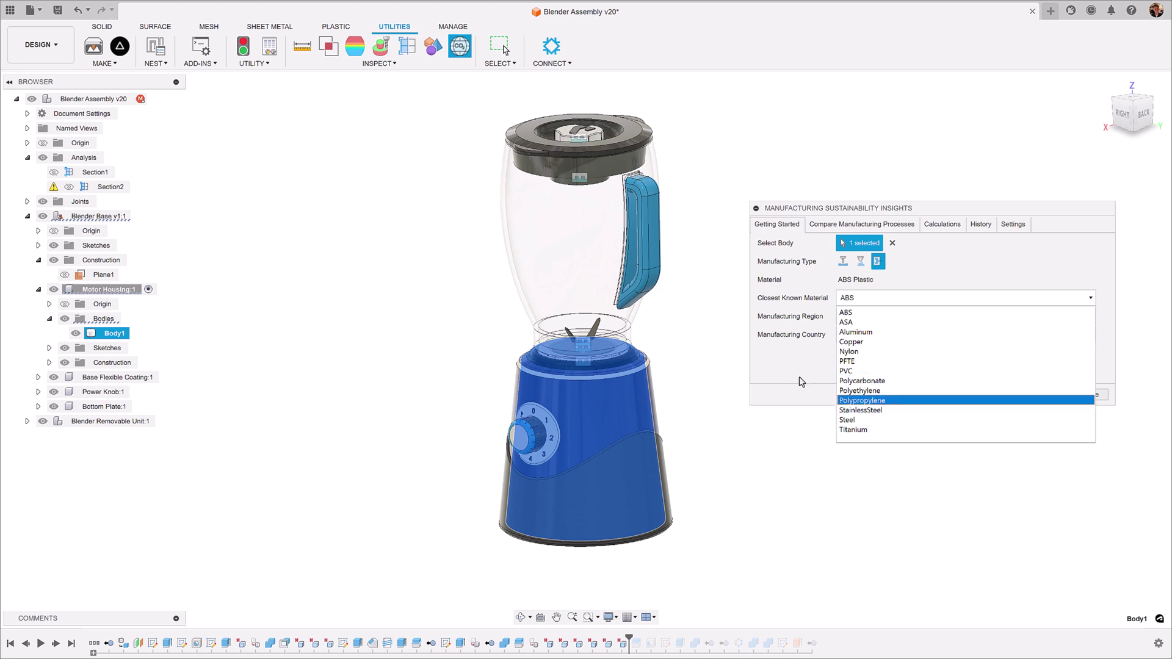
pyautogui.click(858, 312)
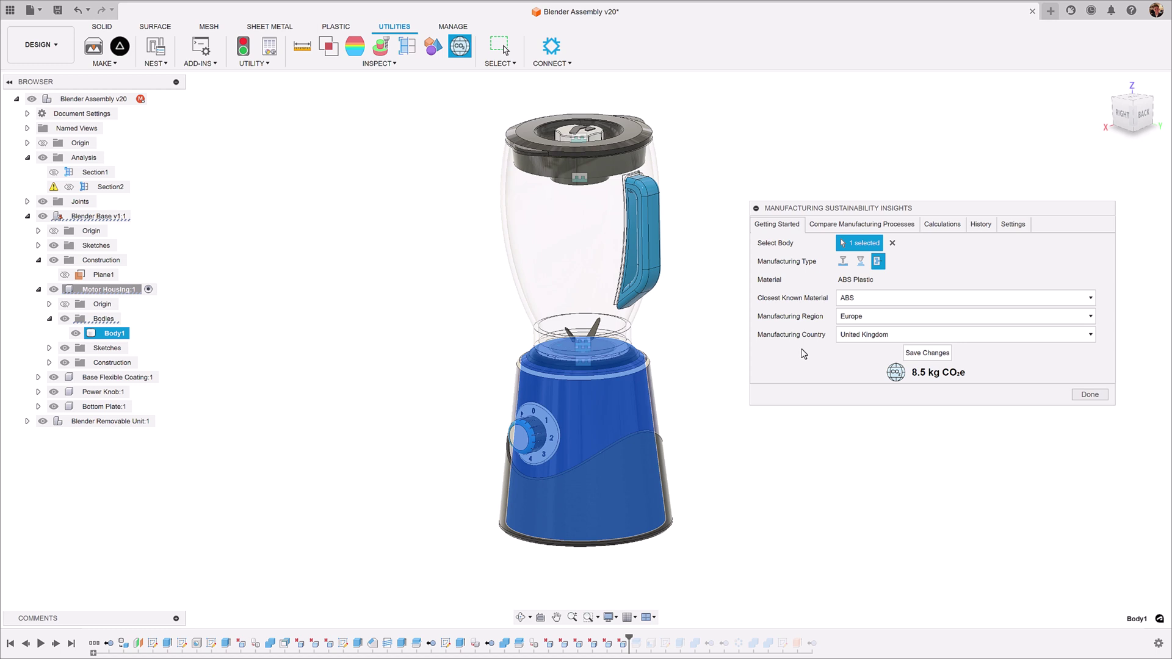
pyautogui.click(871, 318)
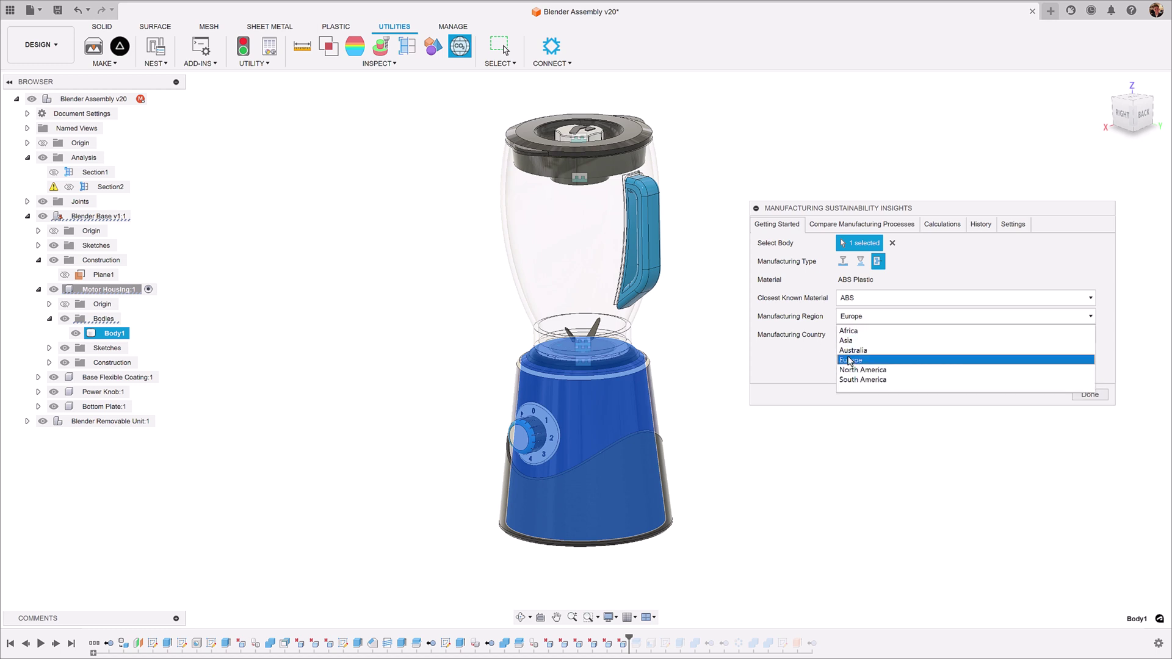
pyautogui.click(809, 357)
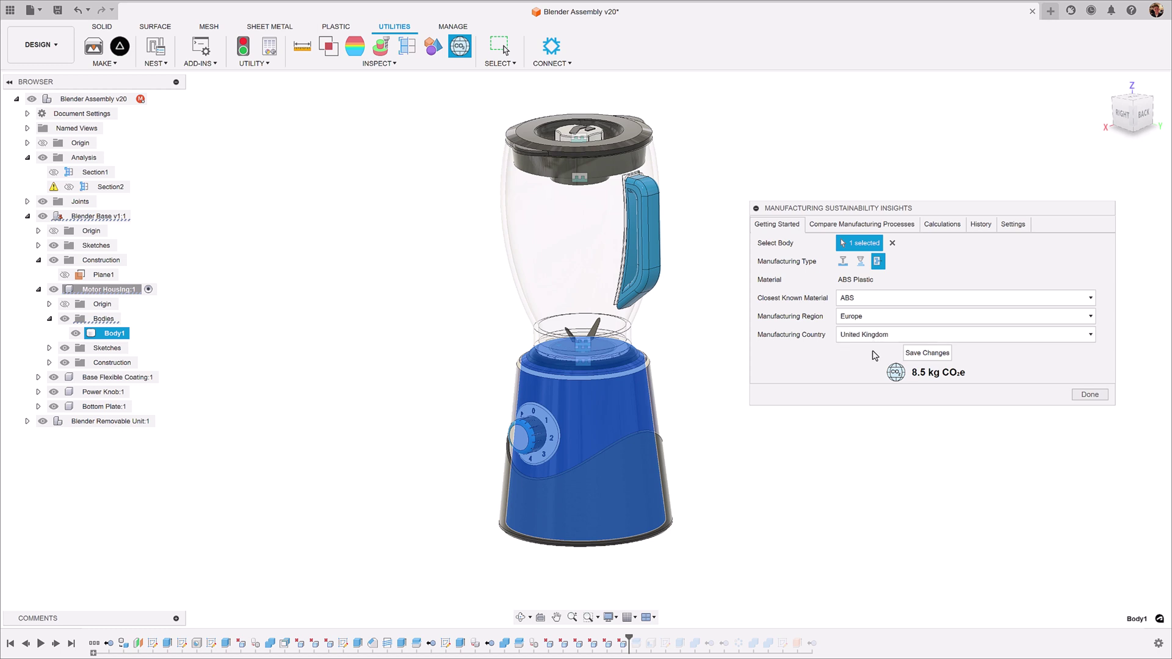
pyautogui.click(857, 319)
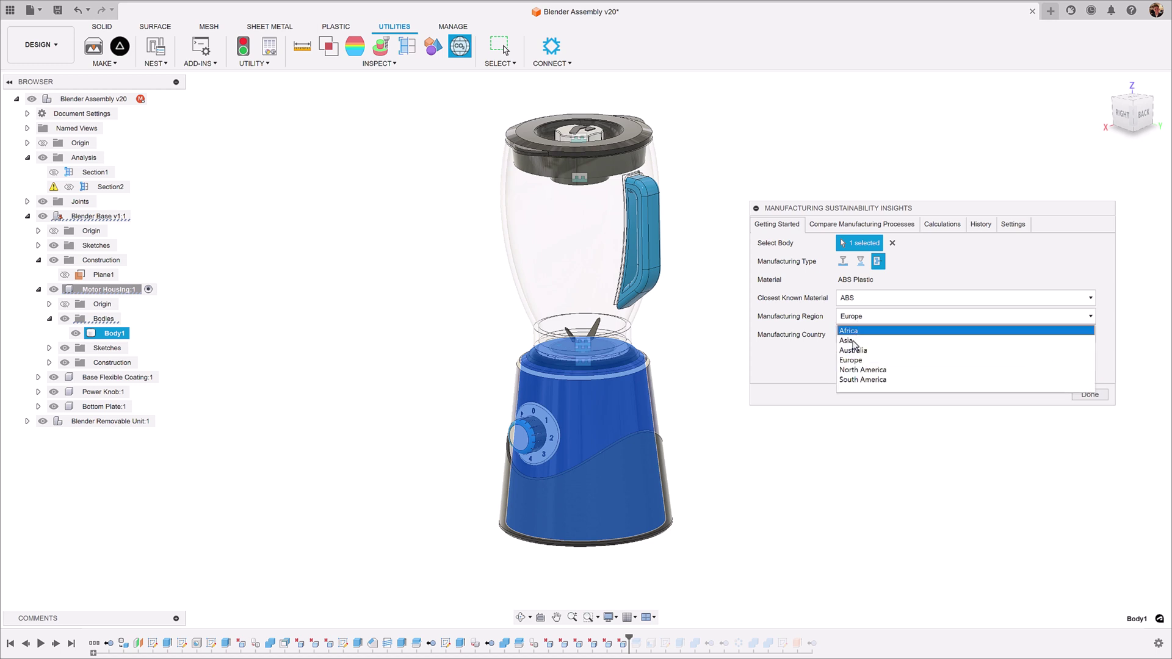
pyautogui.click(852, 340)
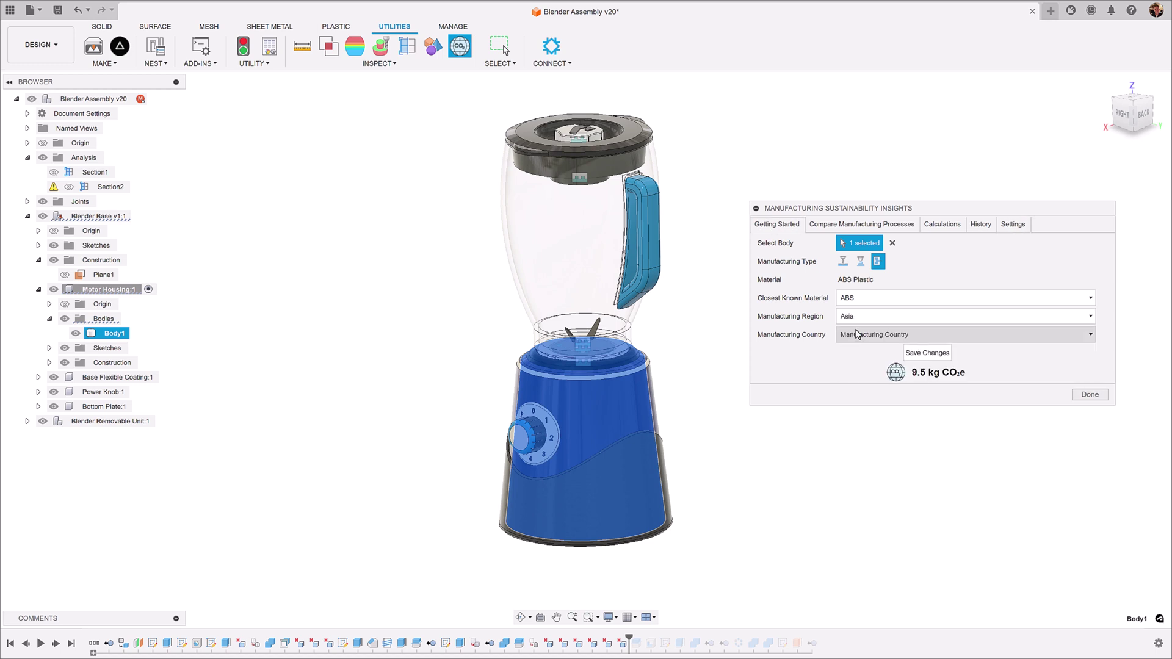
pyautogui.click(857, 335)
pyautogui.click(858, 360)
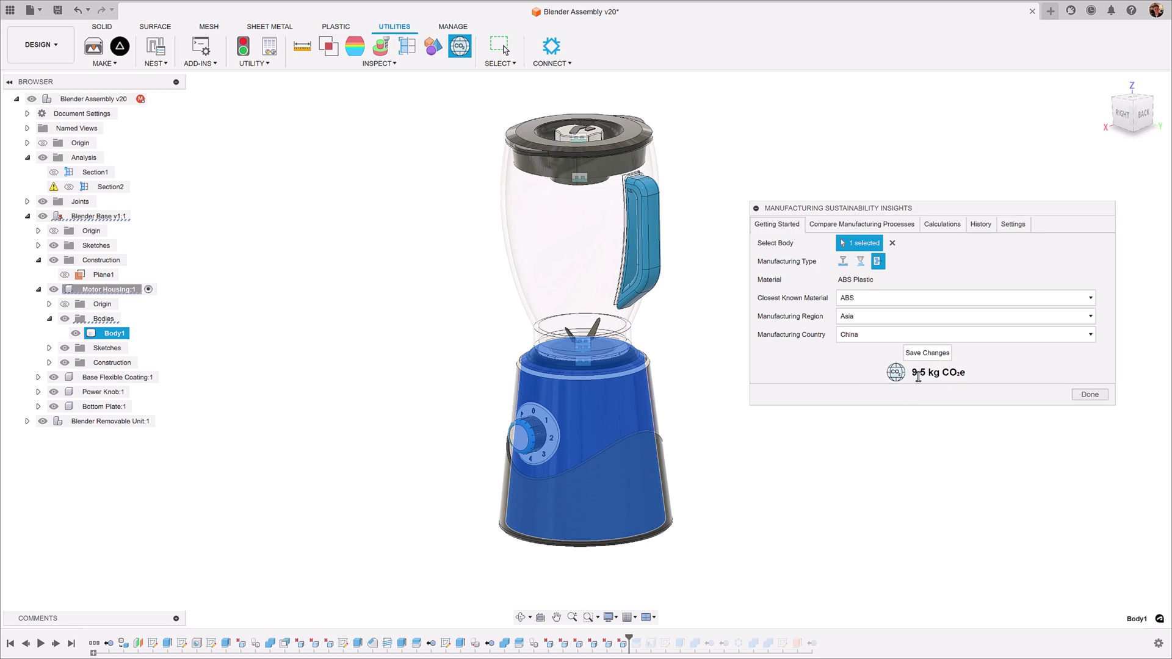
pyautogui.click(859, 325)
pyautogui.click(858, 353)
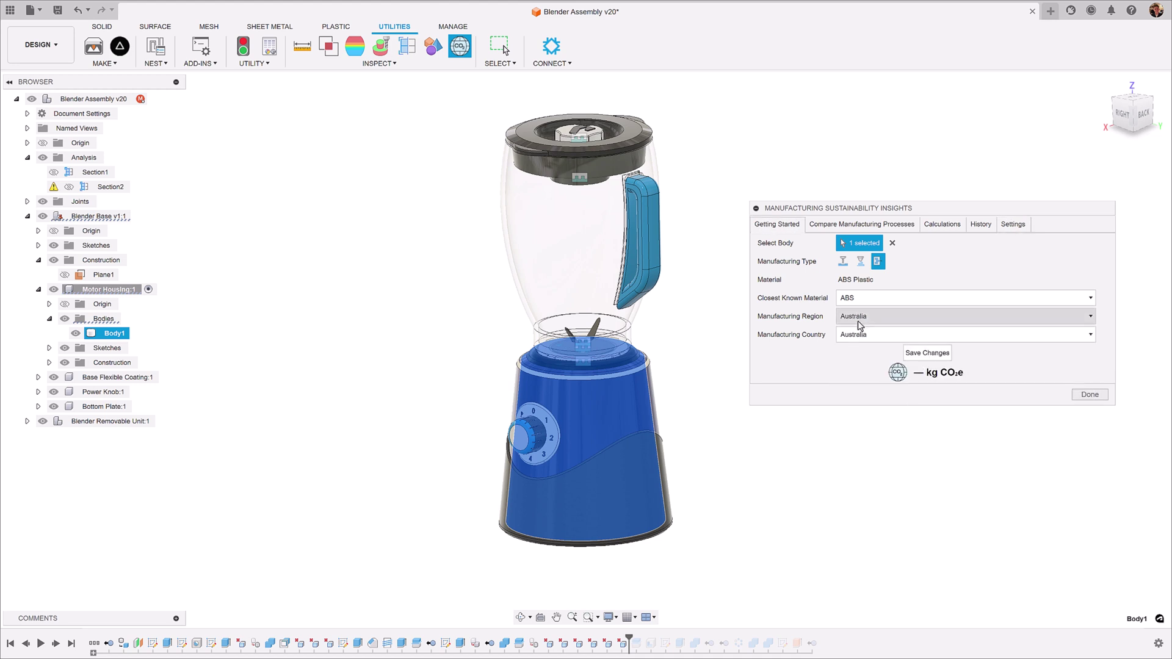
pyautogui.click(859, 325)
pyautogui.click(853, 359)
pyautogui.click(858, 334)
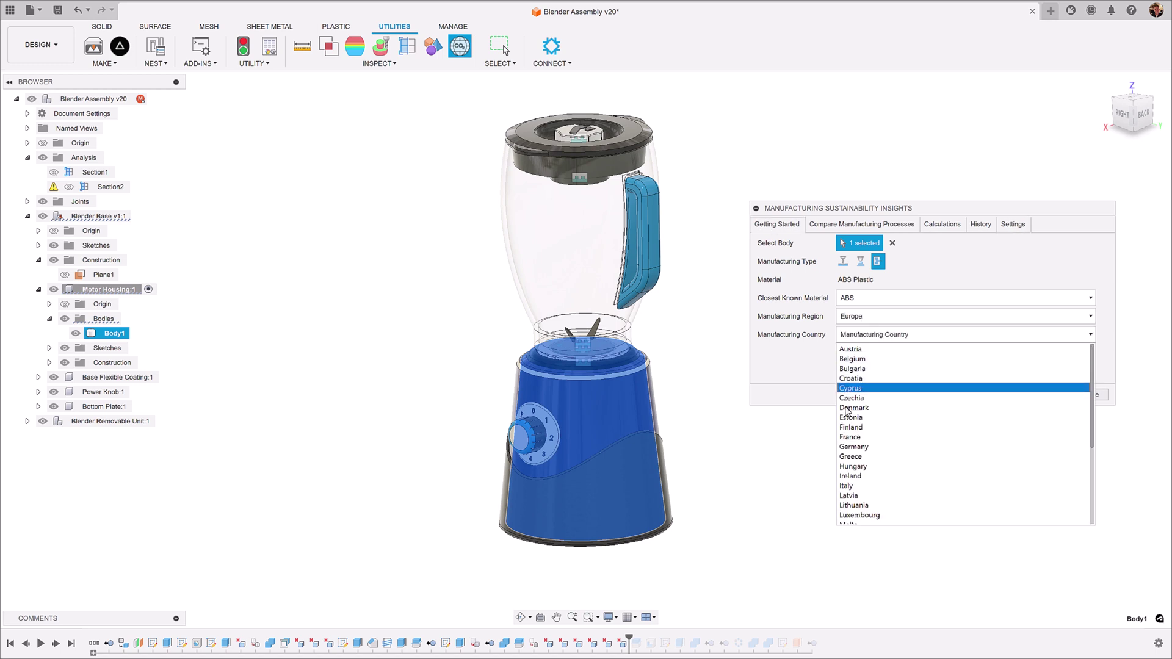
pyautogui.scroll(-3, 855, 513)
pyautogui.click(859, 517)
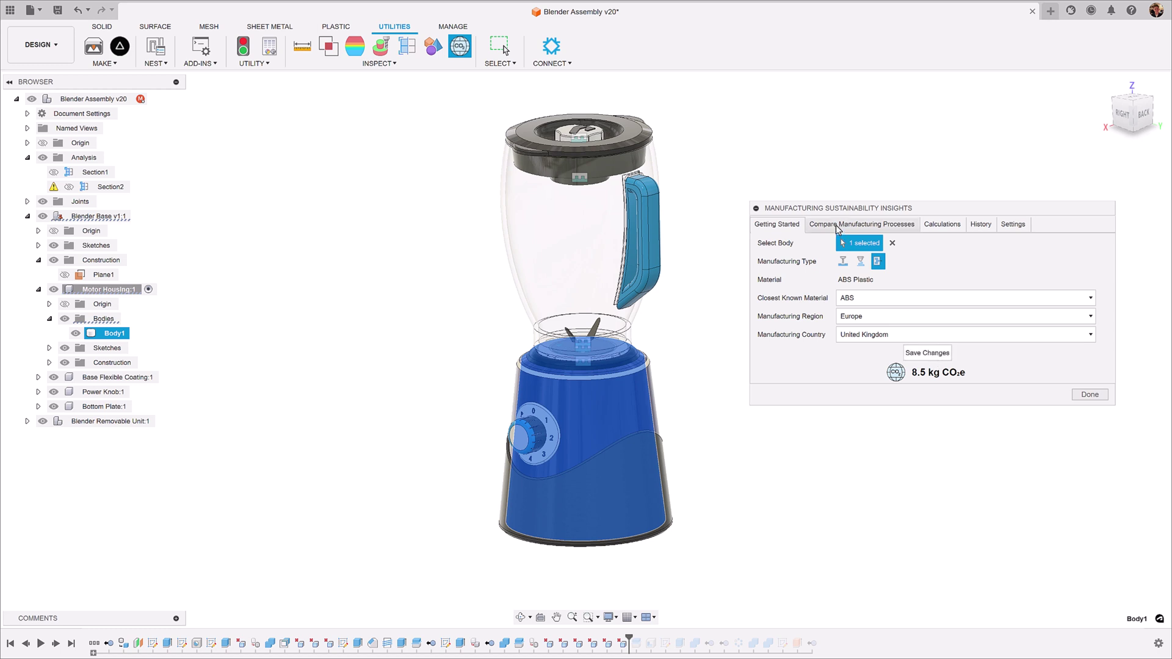
# Compare processes and read Polymer Injection Molding's 729 g manufacturing, 7.3 kg materials, 477 g transportation
pyautogui.click(837, 226)
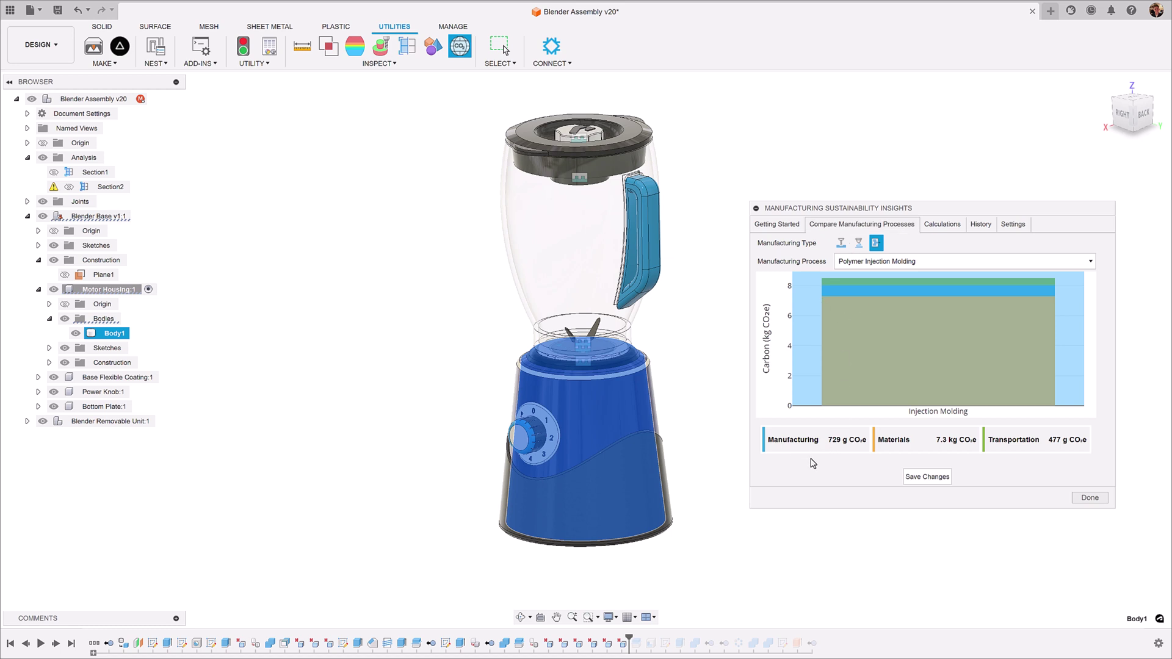
pyautogui.moveTo(802, 443)
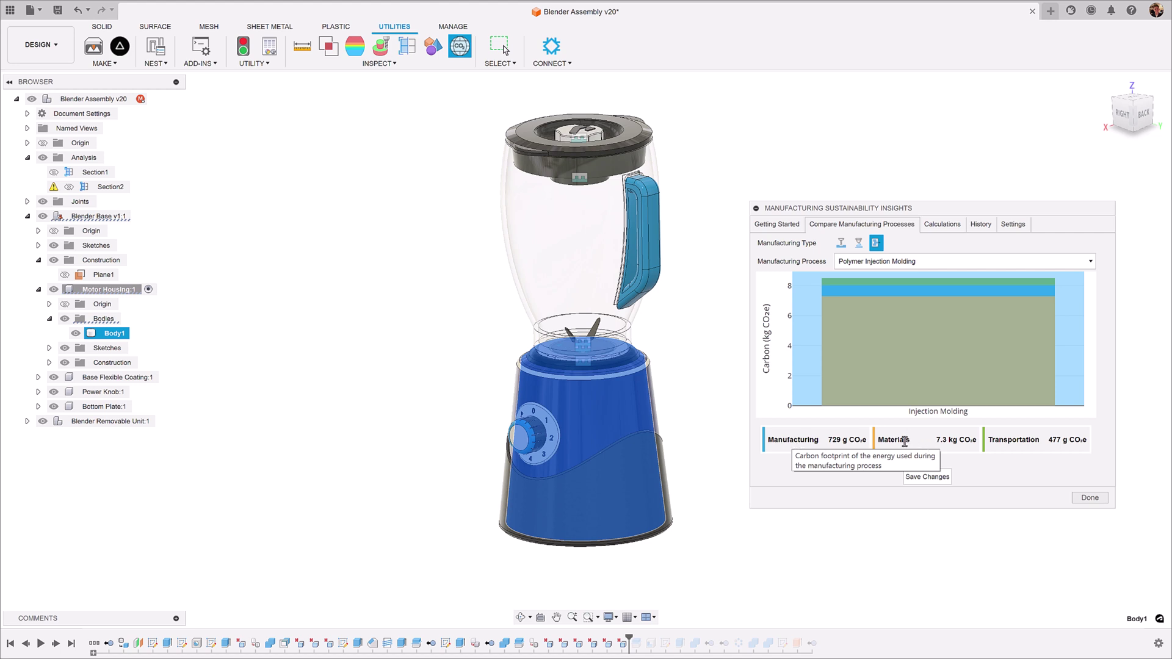
pyautogui.moveTo(905, 442)
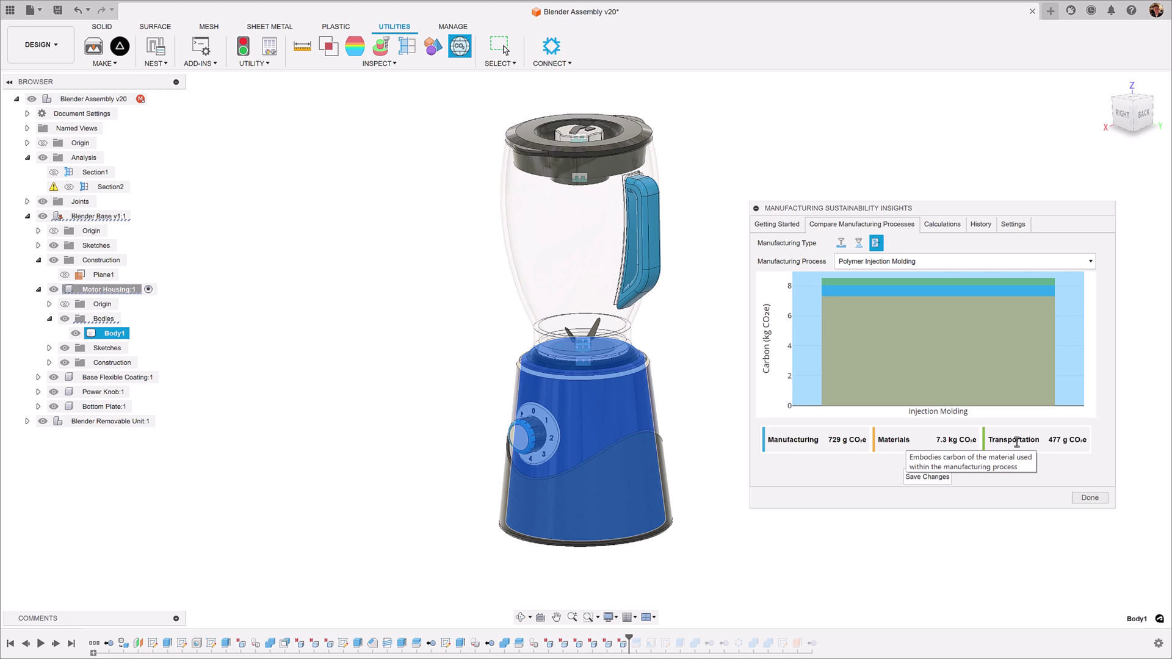
pyautogui.moveTo(1017, 442)
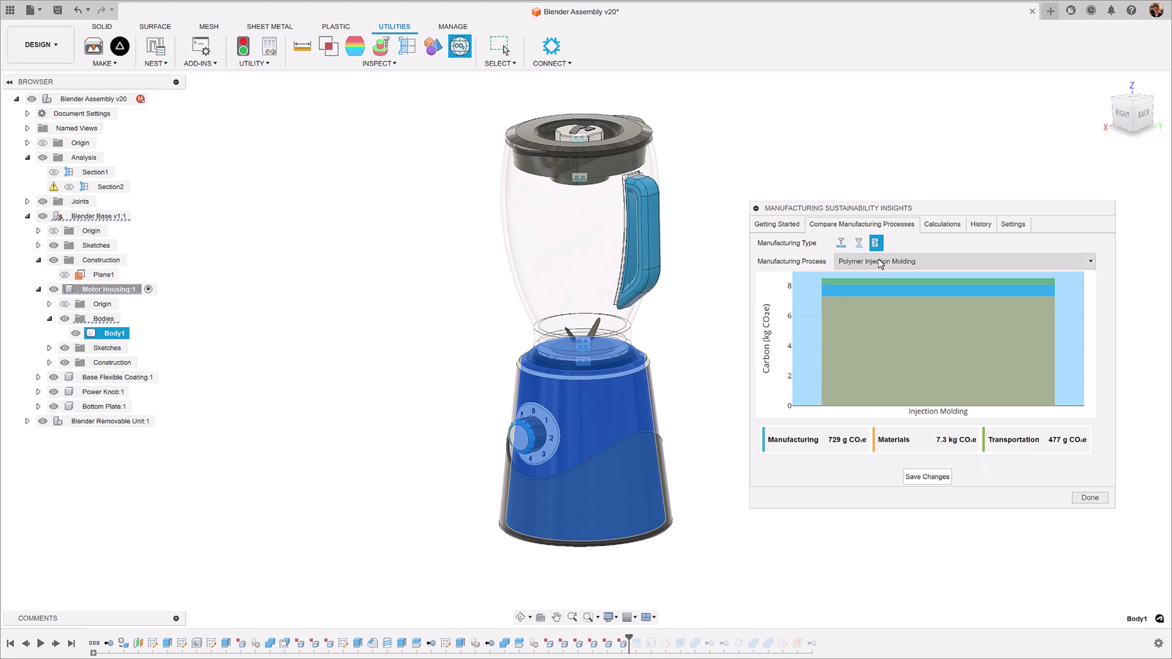
# Review the additive process options, then set the closest known material to Steel
pyautogui.click(859, 243)
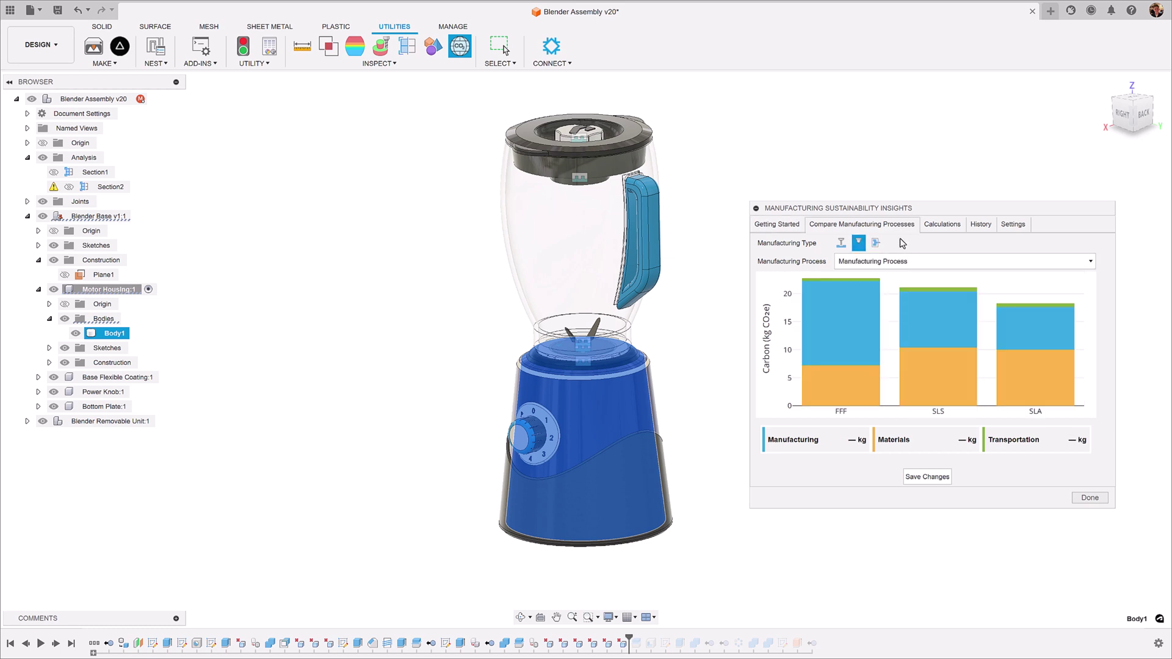
pyautogui.click(862, 263)
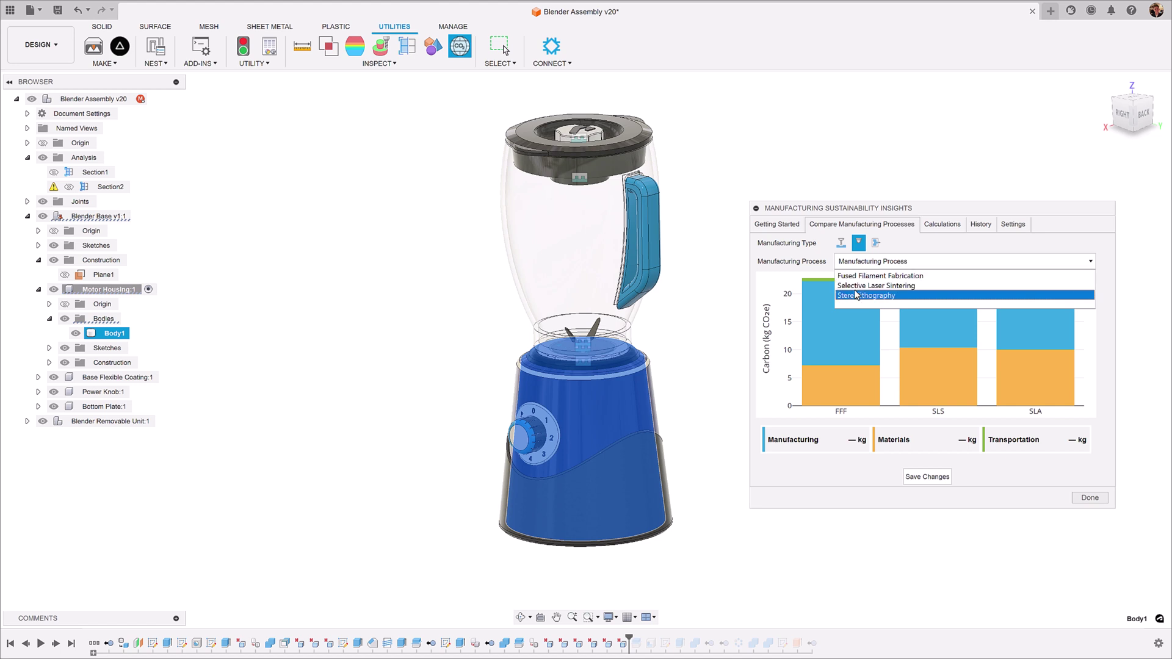
pyautogui.click(774, 225)
pyautogui.click(865, 296)
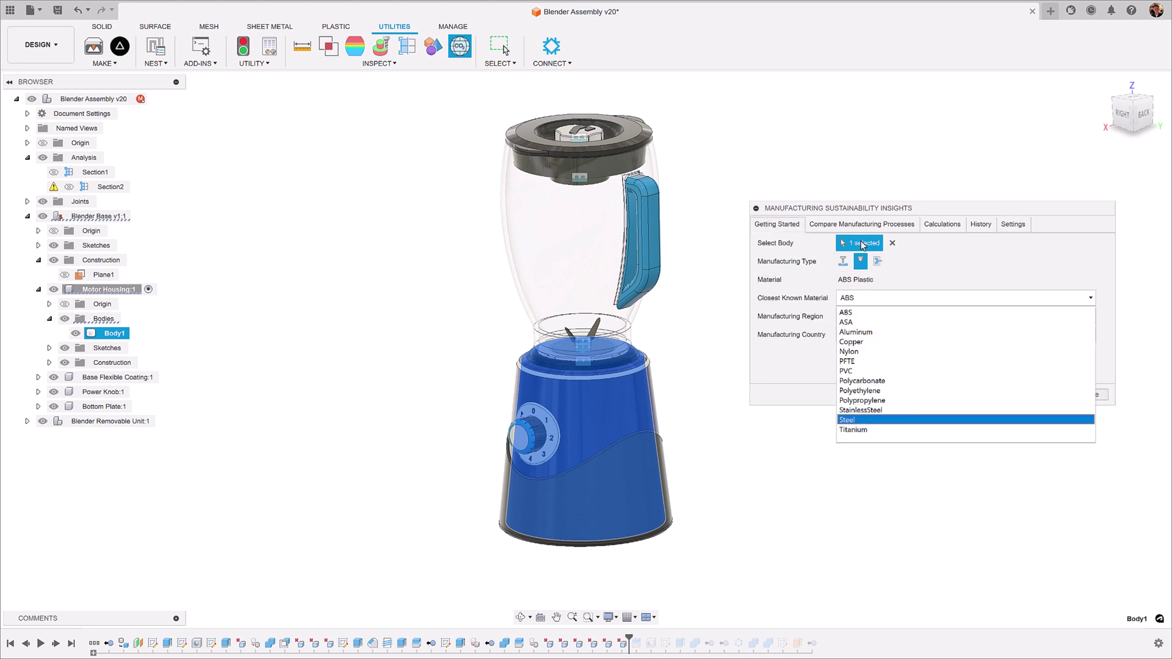
pyautogui.click(862, 224)
# Compare metal additive and subtractive processes for Steel, giving 6.9–18 kg CO2e
pyautogui.click(862, 224)
pyautogui.click(852, 261)
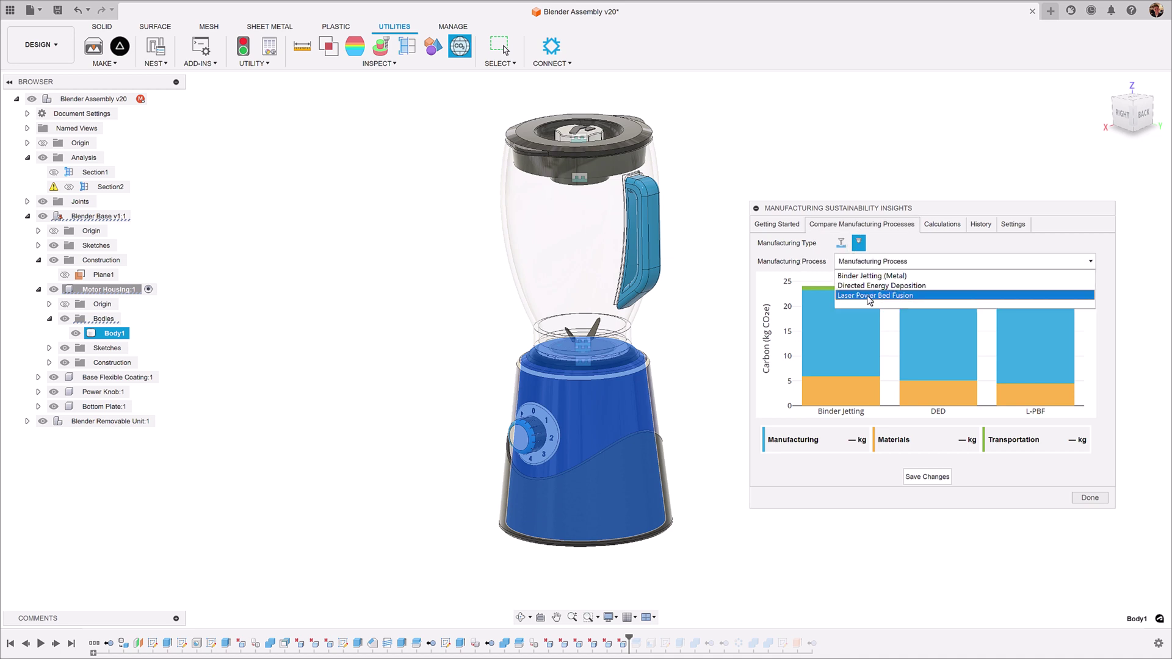
pyautogui.click(841, 244)
pyautogui.click(841, 244)
pyautogui.click(849, 263)
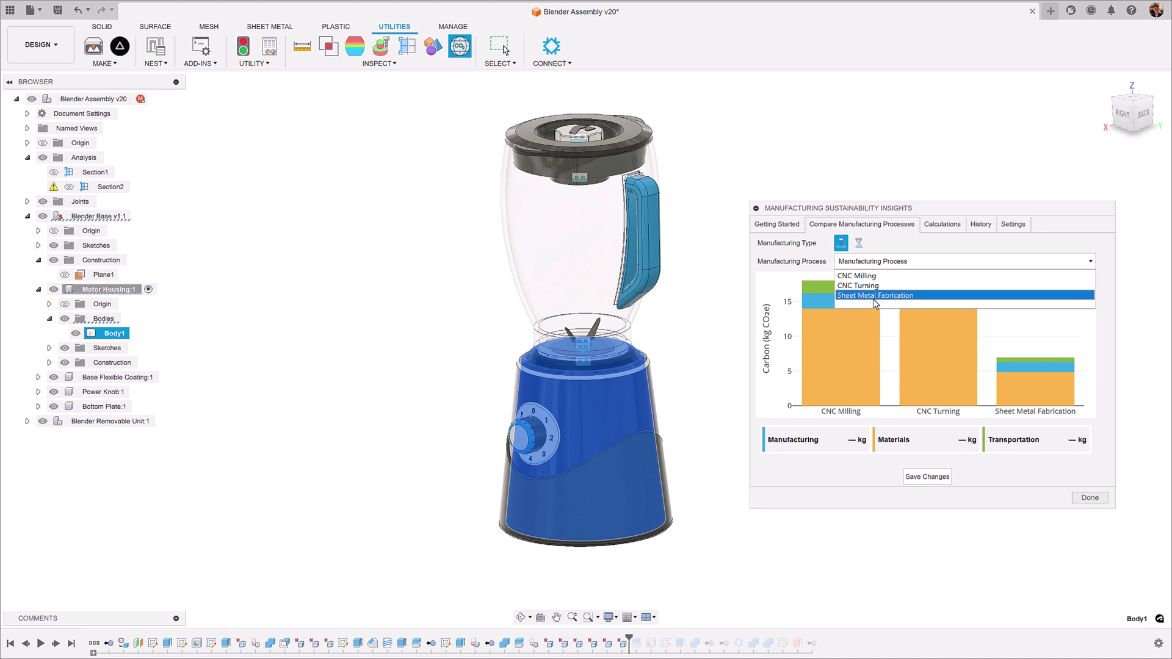
pyautogui.click(776, 224)
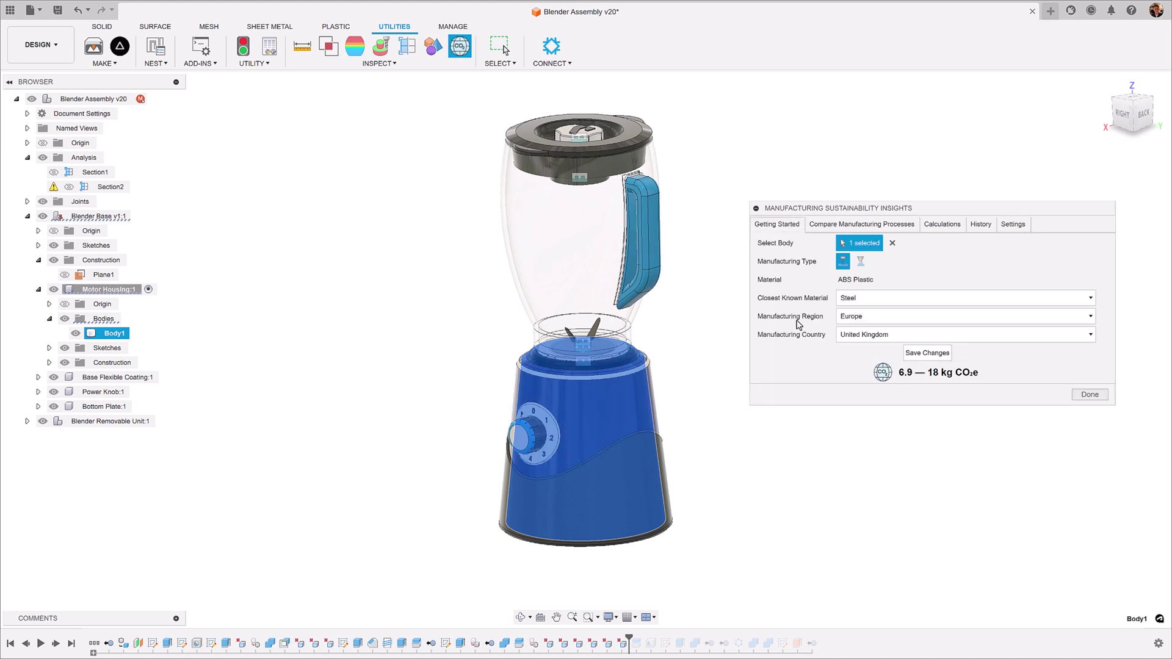
# Set the closest material back to ABS with injection molding as the manufacturing type
pyautogui.click(861, 262)
pyautogui.click(864, 303)
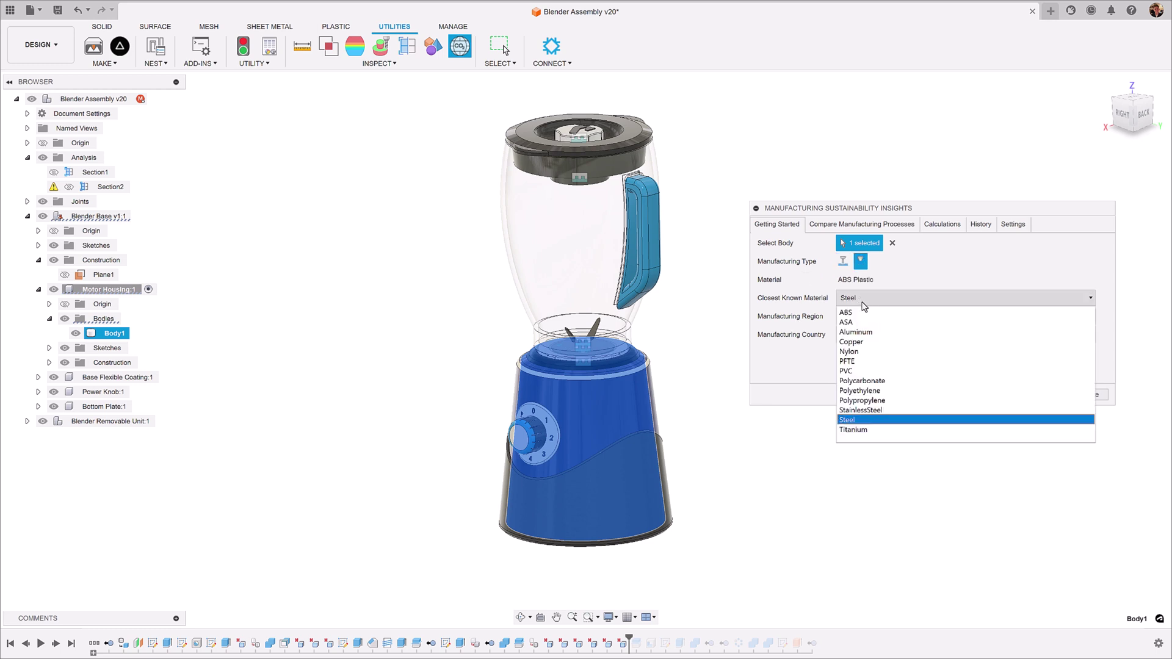
pyautogui.click(855, 312)
pyautogui.click(878, 262)
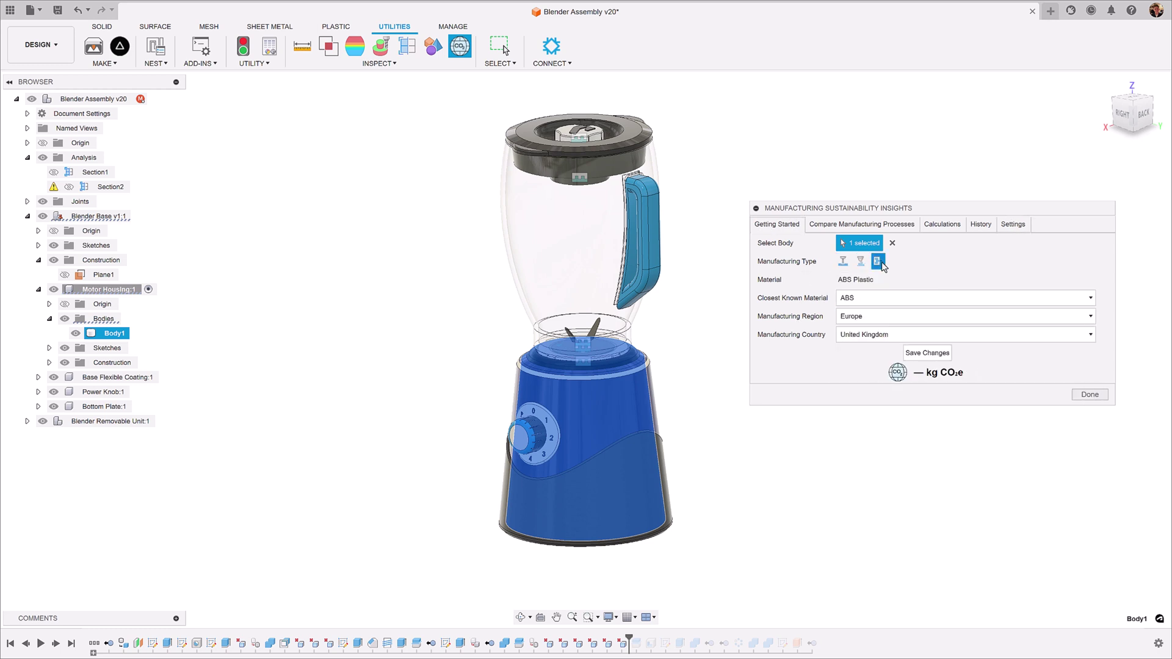
# Save the injection-molded ABS settings on the Compare tab and return to Getting Started
pyautogui.click(866, 224)
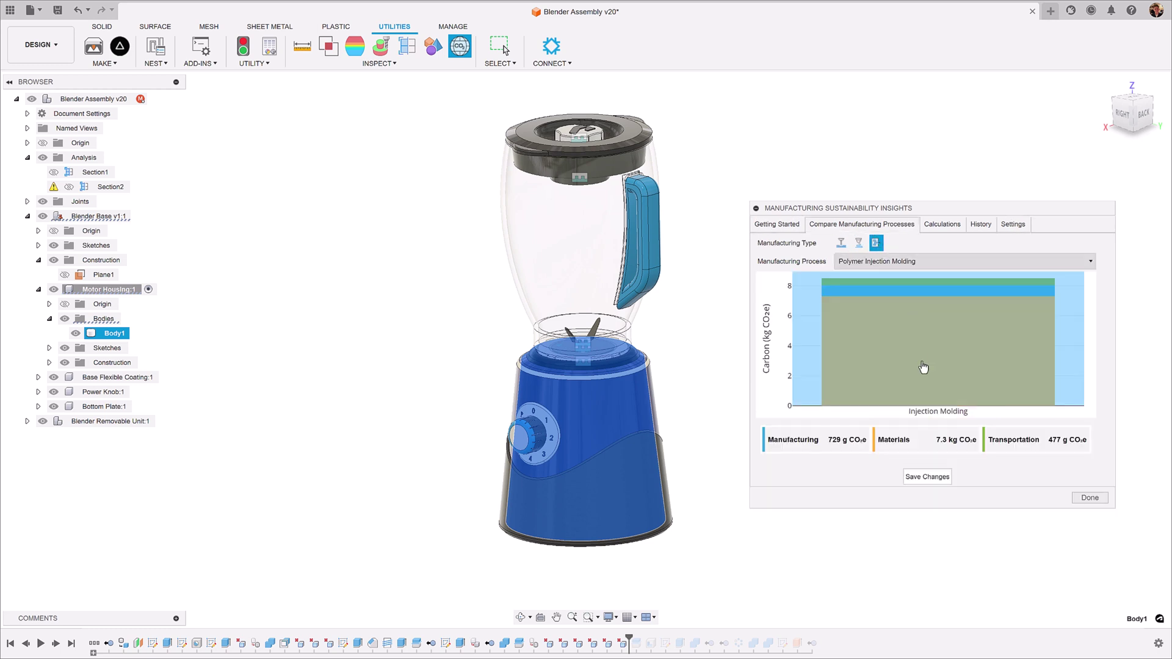
pyautogui.click(916, 476)
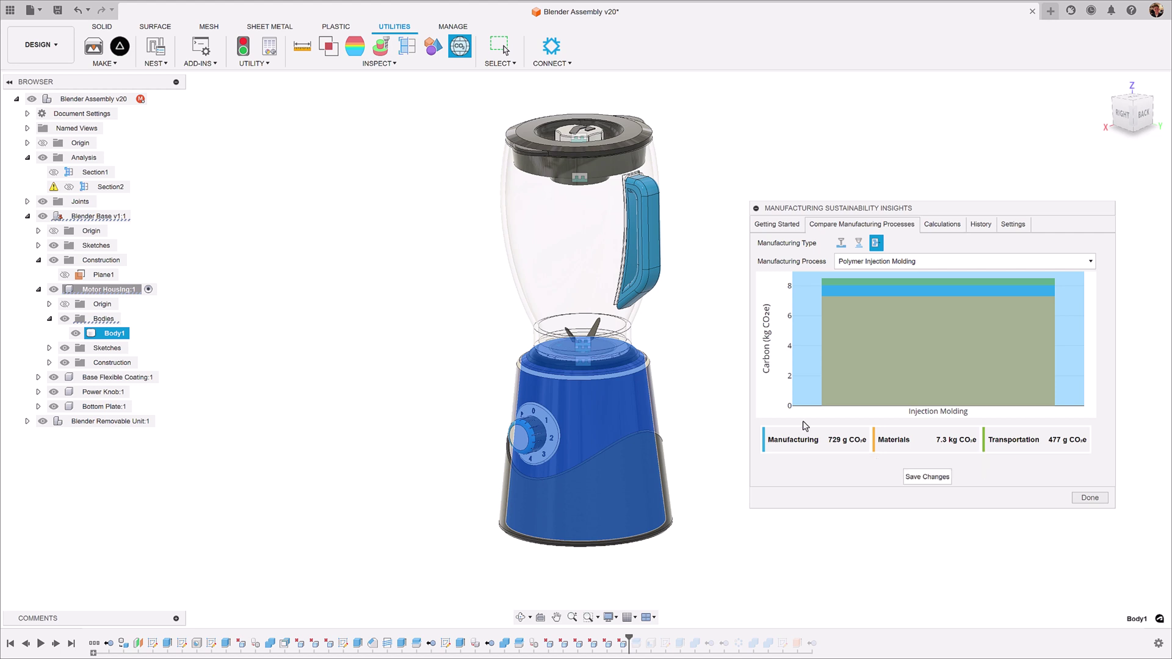
pyautogui.moveTo(832, 439)
pyautogui.click(776, 224)
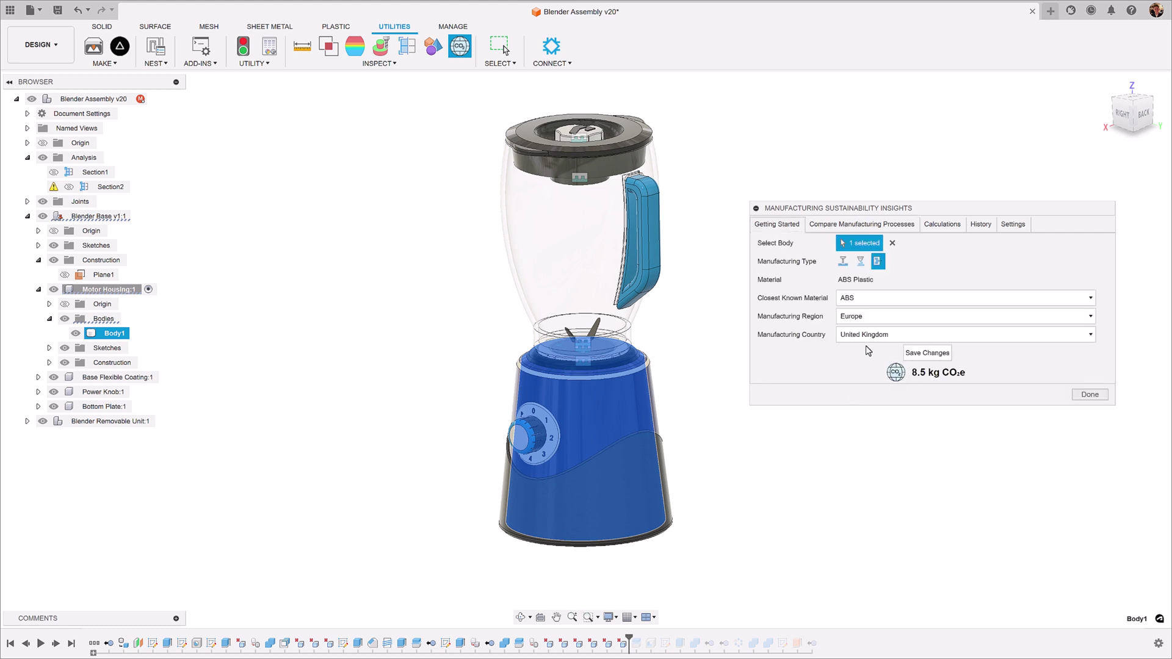
# Try Asia, China as the manufacturing location and check the process comparison
pyautogui.click(859, 317)
pyautogui.click(861, 339)
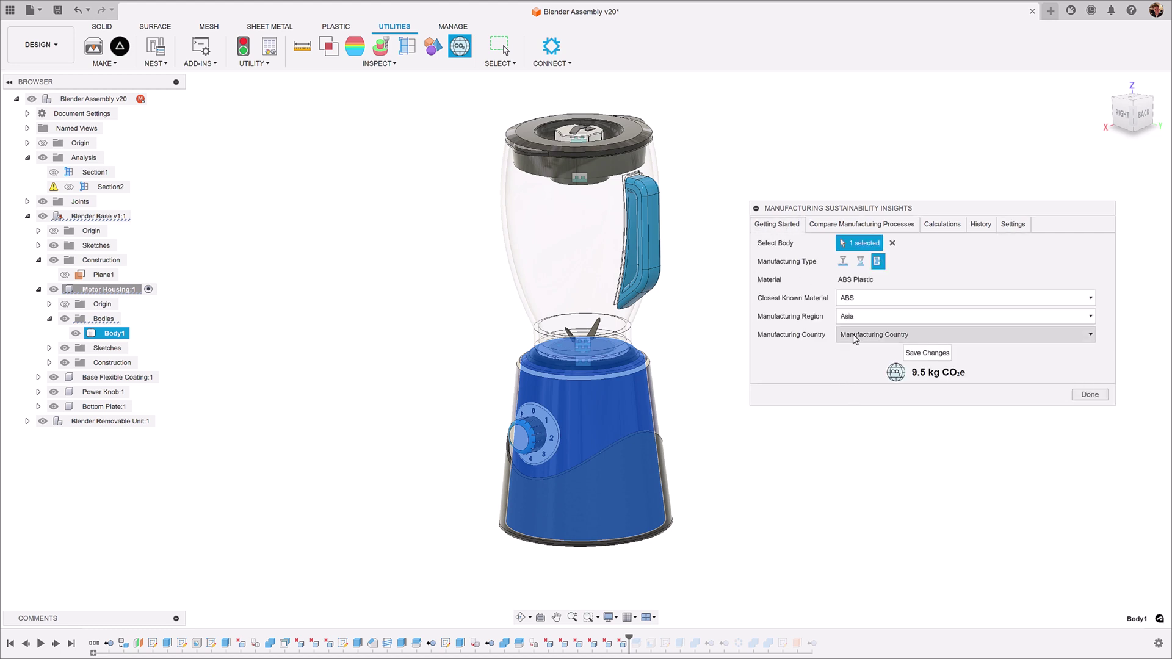
pyautogui.click(865, 334)
pyautogui.click(867, 360)
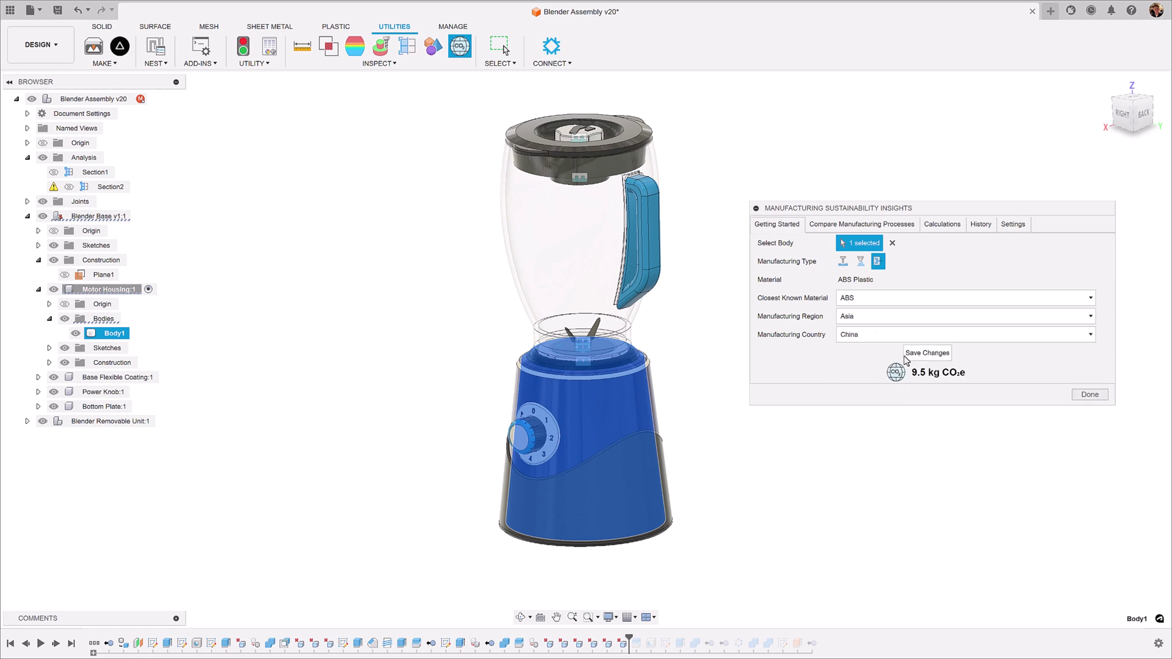
pyautogui.click(861, 224)
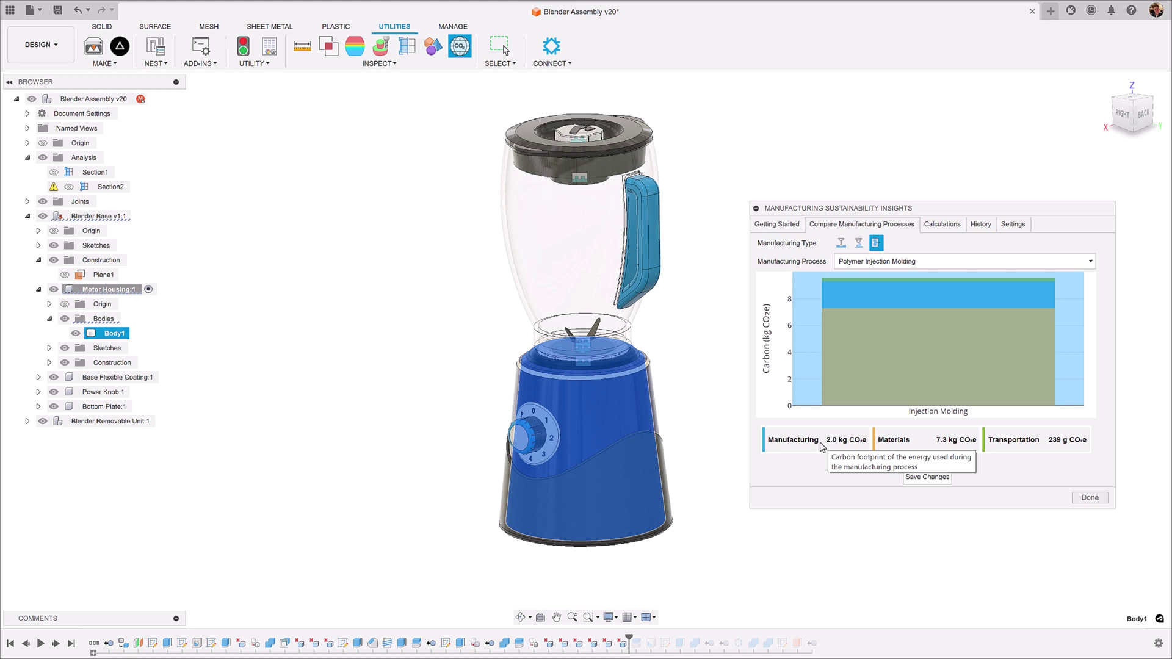
pyautogui.click(776, 224)
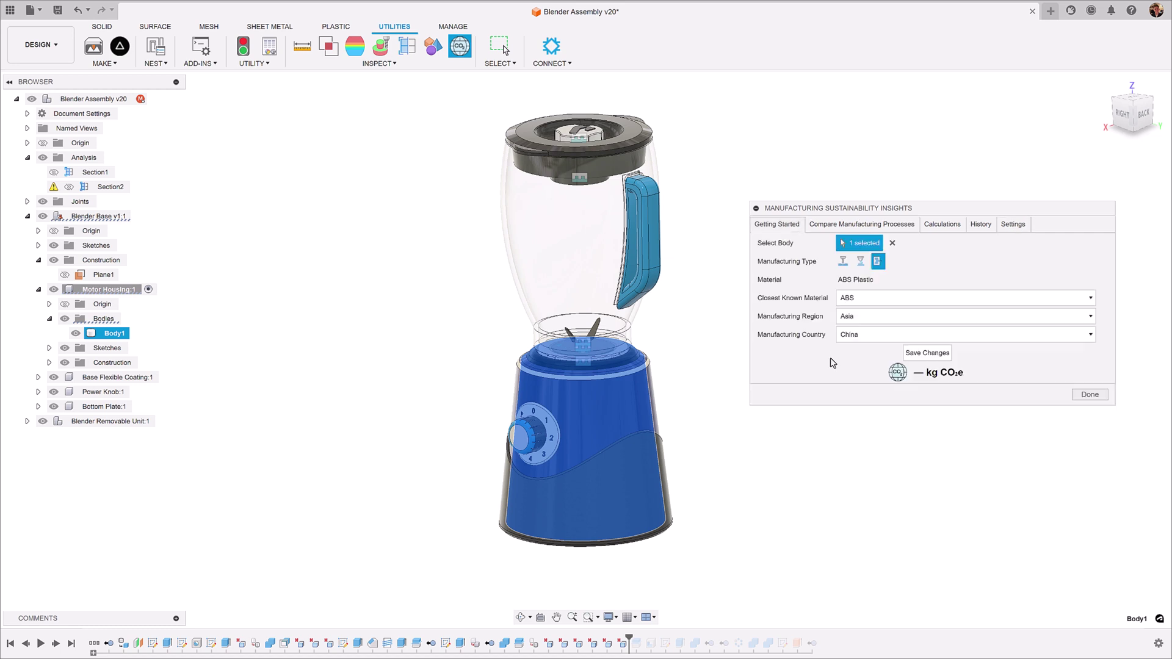
# Set the manufacturing location to Europe, United Kingdom and save it
pyautogui.click(865, 335)
pyautogui.click(861, 317)
pyautogui.click(861, 316)
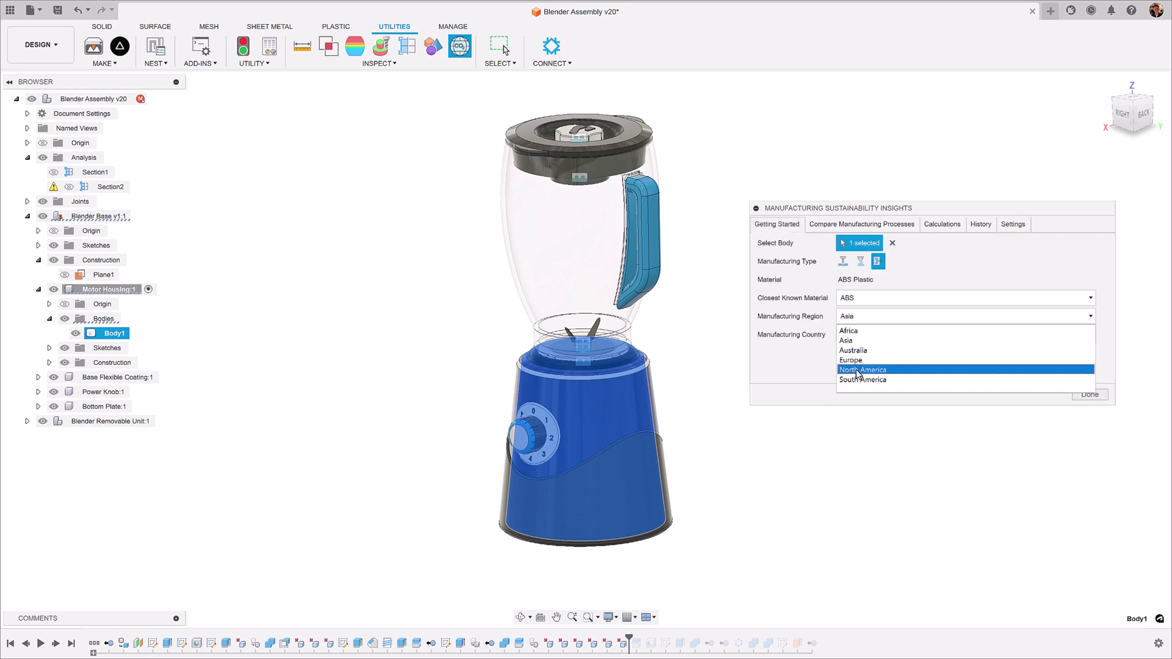
pyautogui.click(854, 360)
pyautogui.click(862, 336)
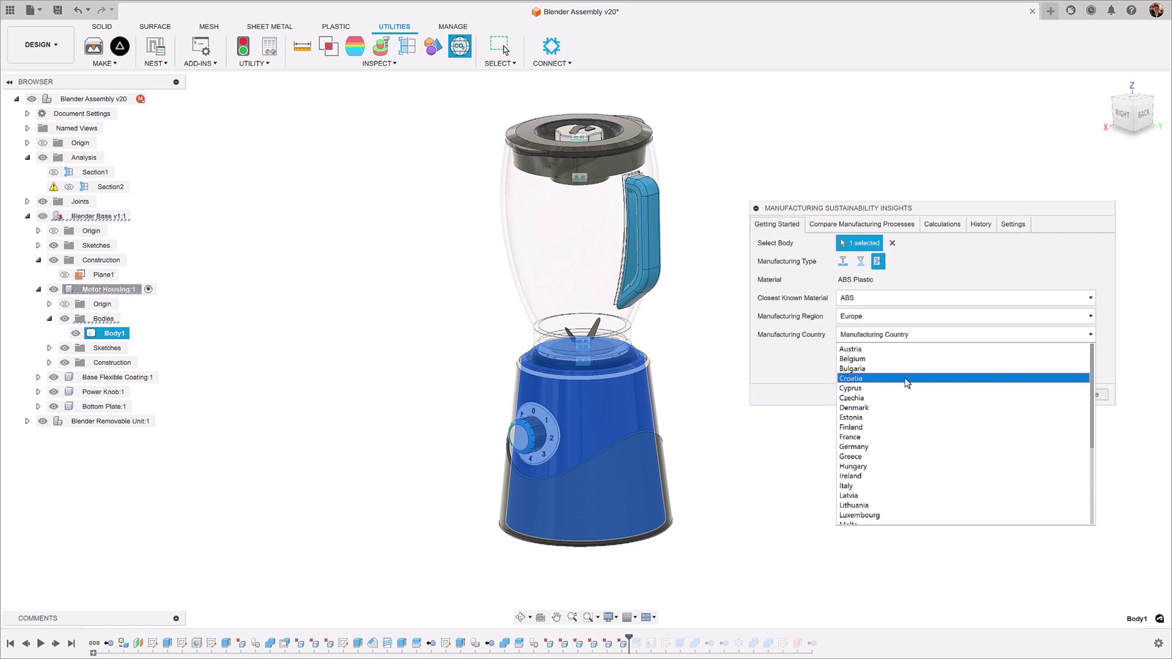
pyautogui.scroll(-5, 907, 383)
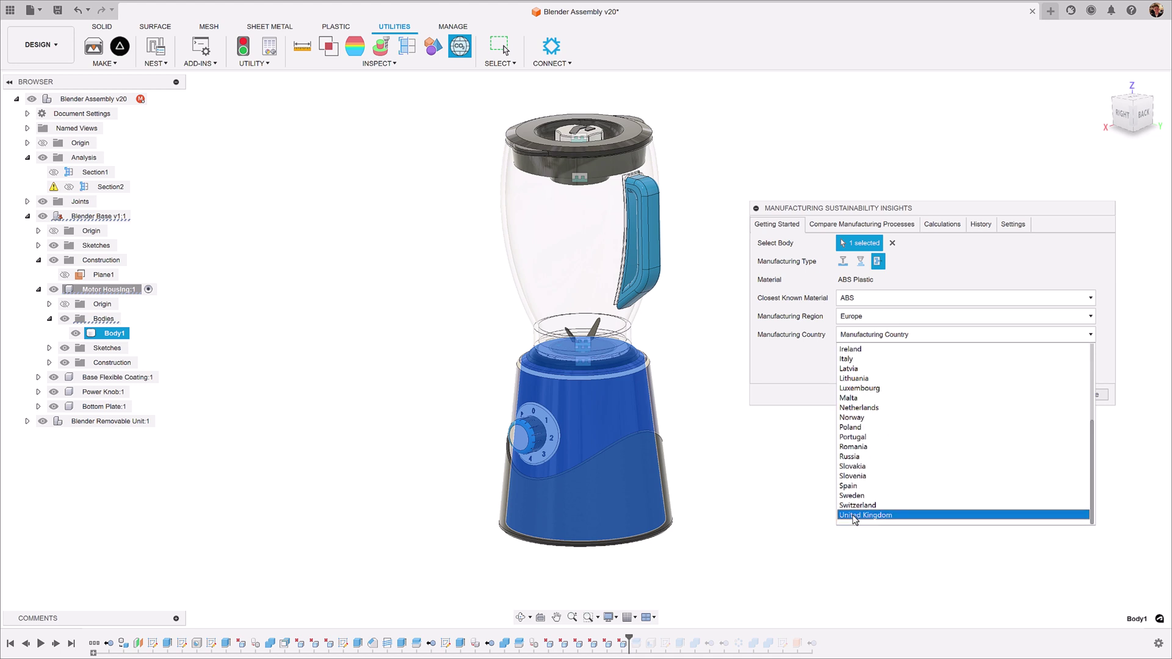
pyautogui.click(854, 516)
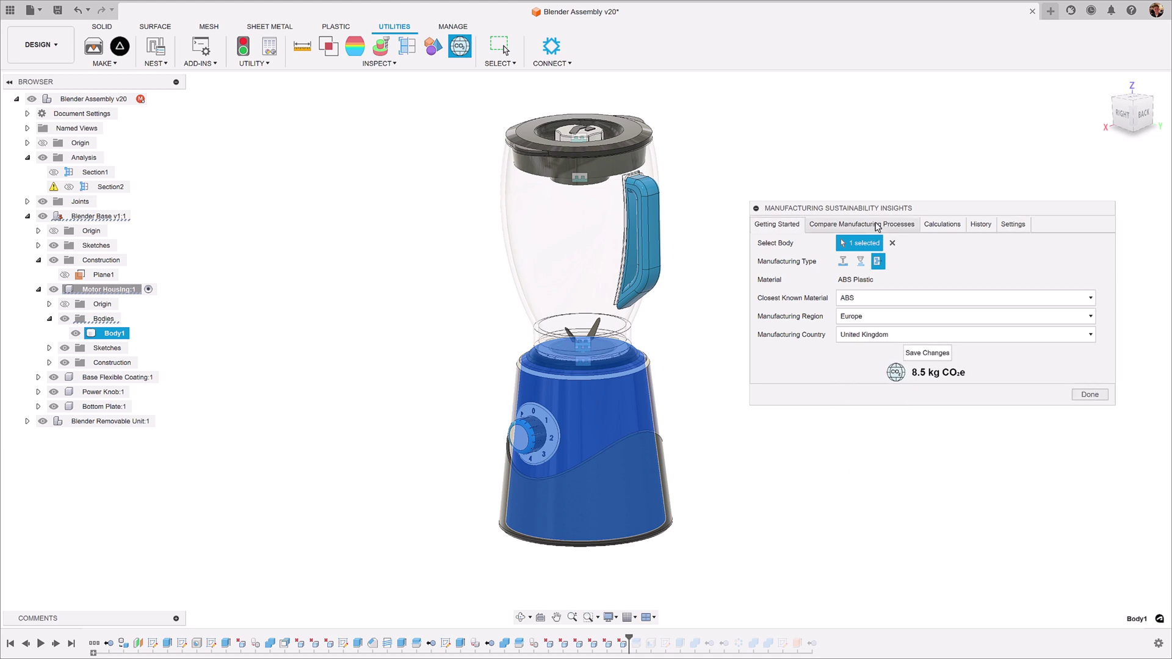
pyautogui.click(927, 353)
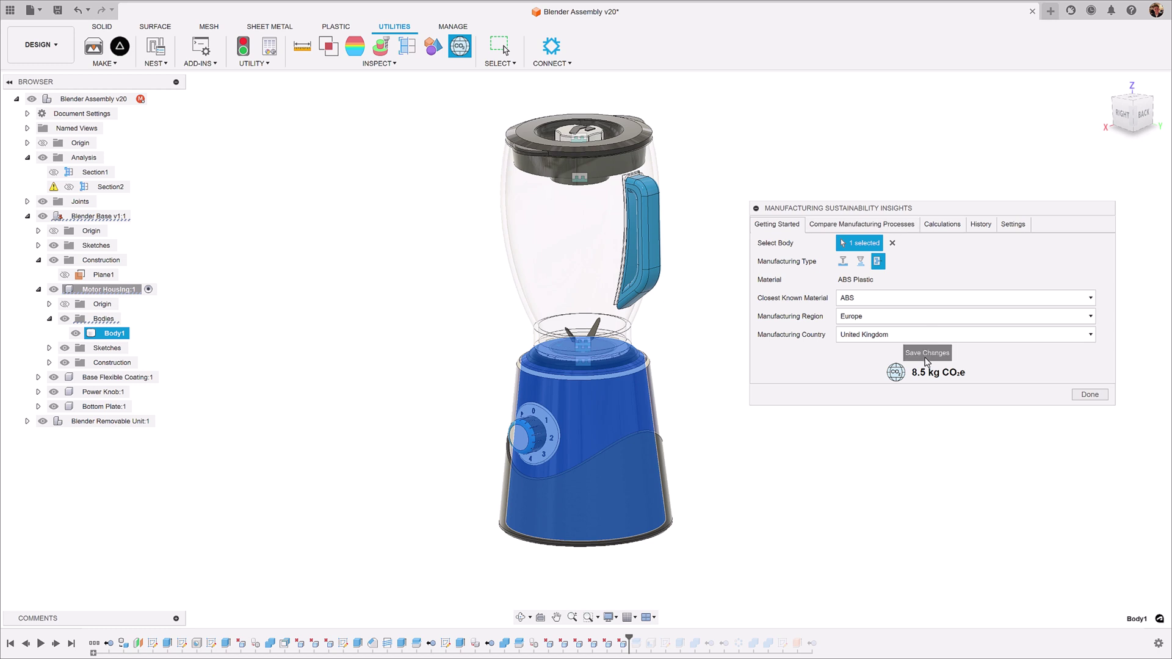
# Review Body1's calculation details, then browse the saved estimate history ending at 8.5 kg CO2e
pyautogui.click(942, 225)
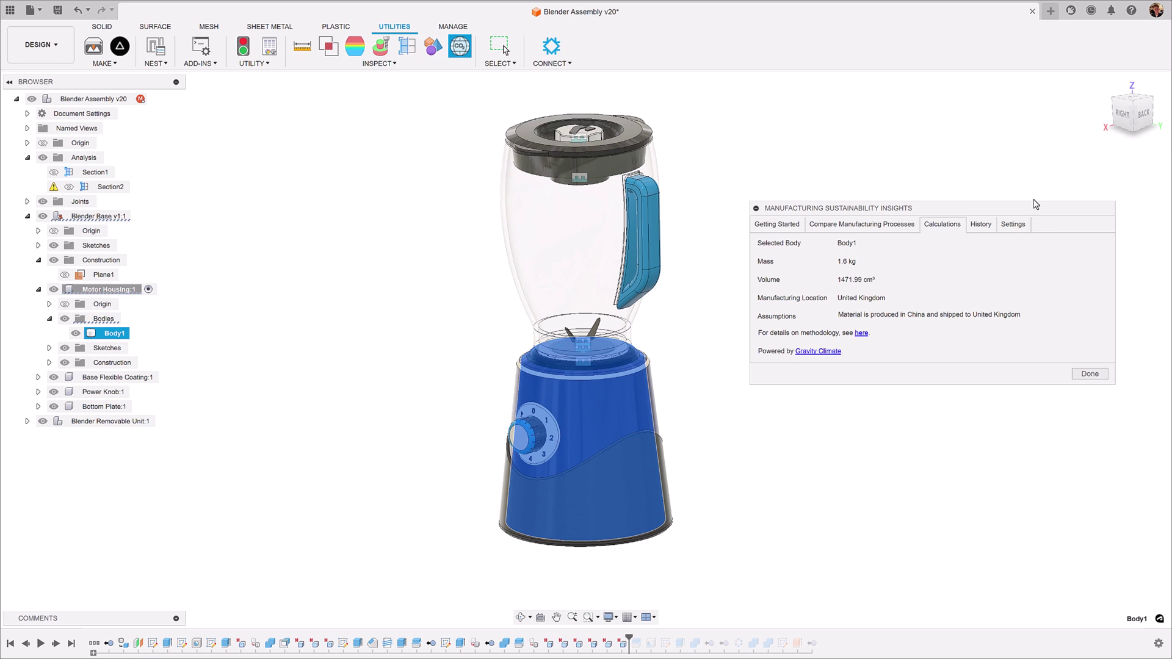
pyautogui.click(981, 224)
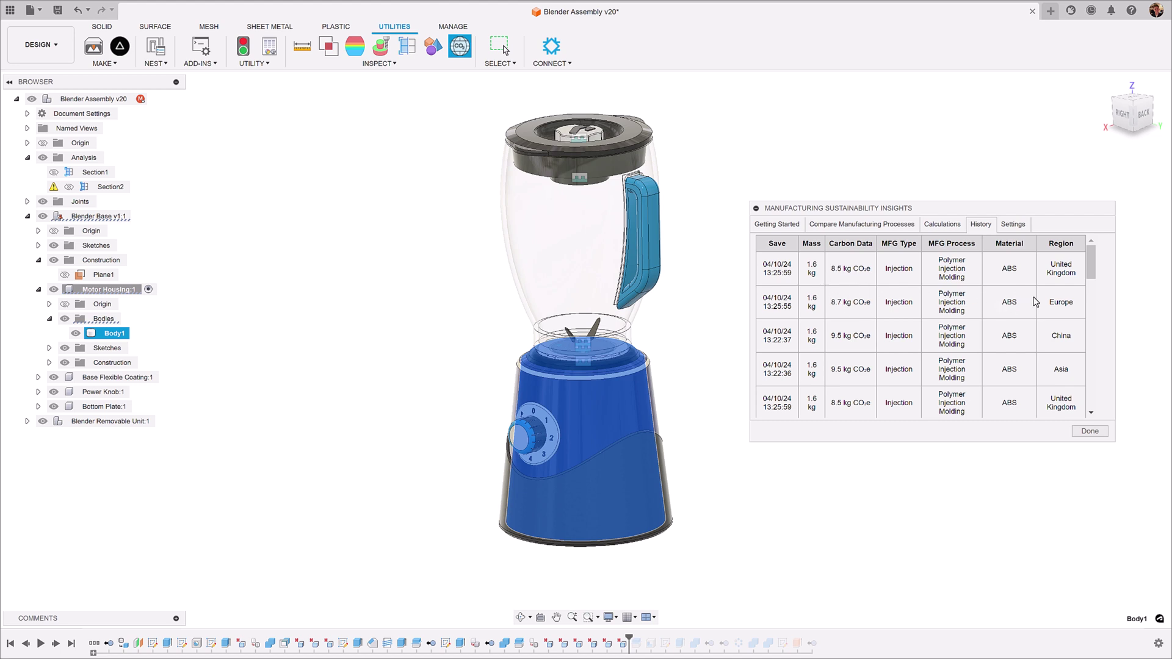
pyautogui.scroll(-1, 1040, 297)
pyautogui.scroll(1, 878, 295)
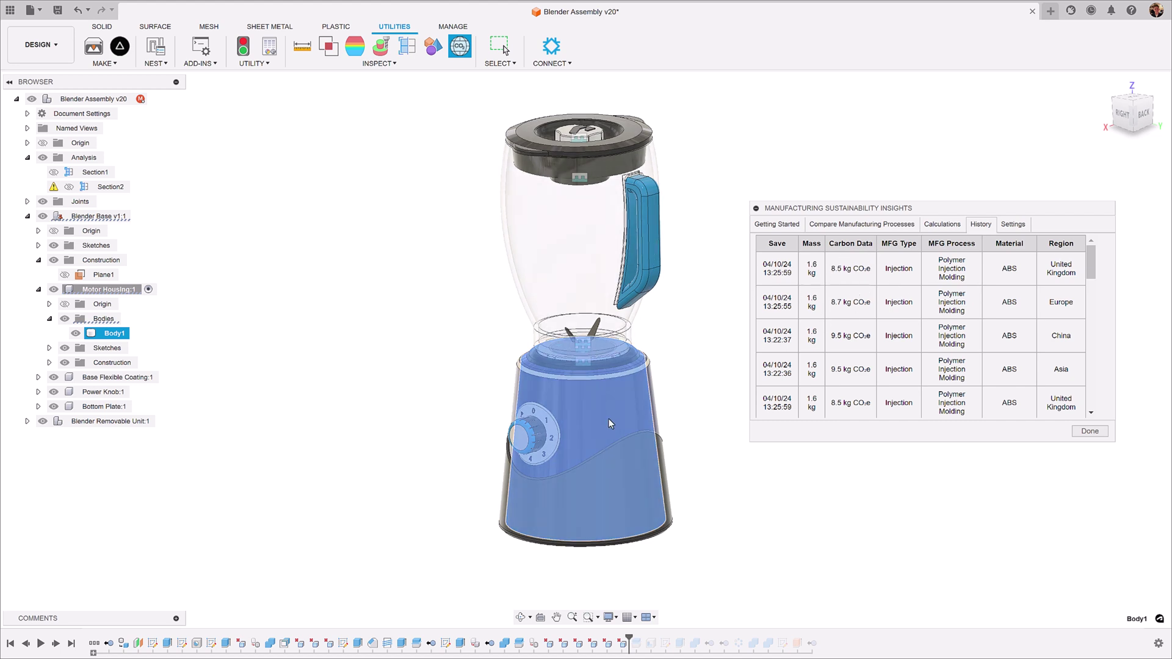
# Activate the persistent Carbon Footprint view in Settings and close the insights window with Done
pyautogui.click(1017, 226)
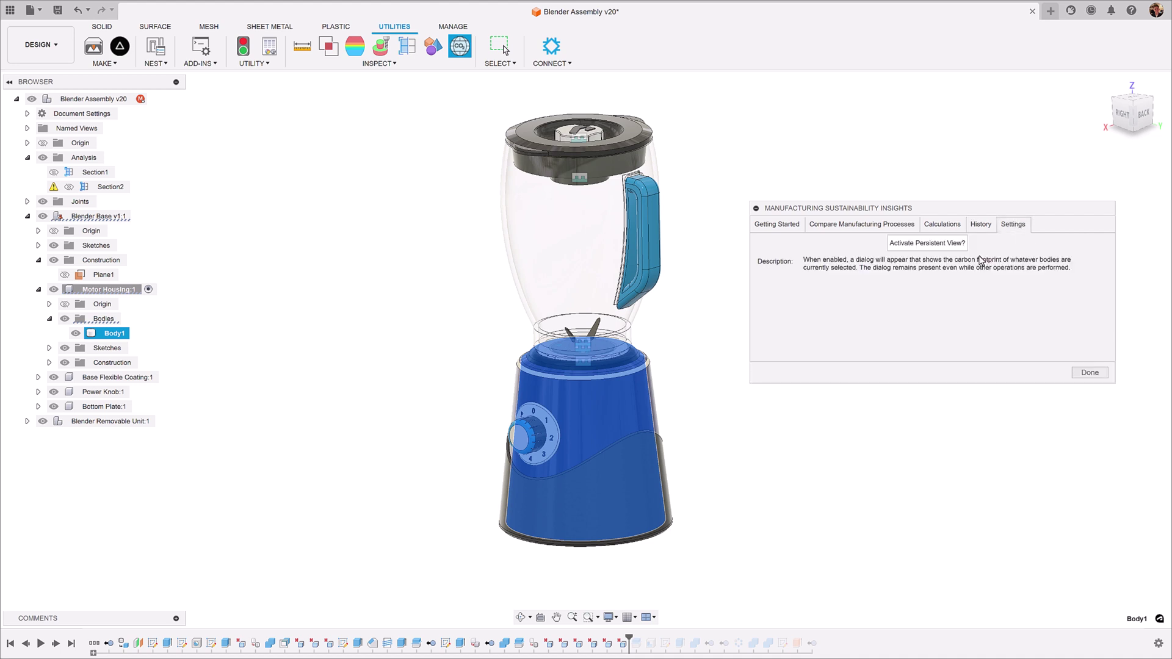
pyautogui.click(947, 244)
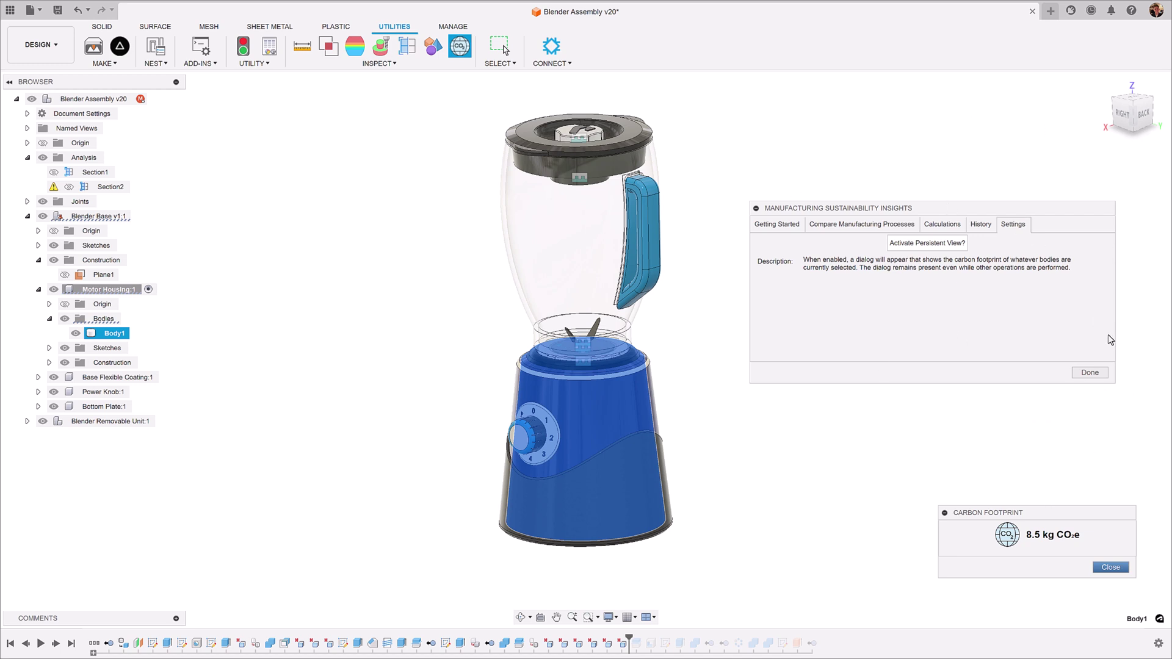
pyautogui.click(1097, 375)
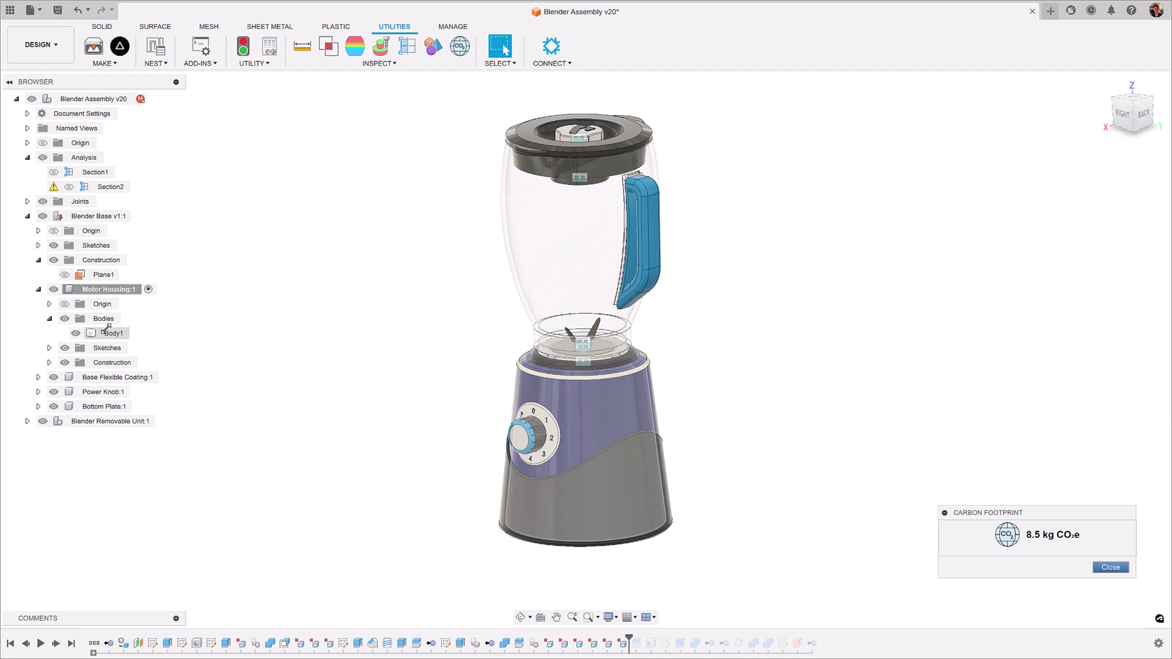
# Select Body1, then window-select the whole blender to read 296–298 kg CO2e
pyautogui.click(107, 333)
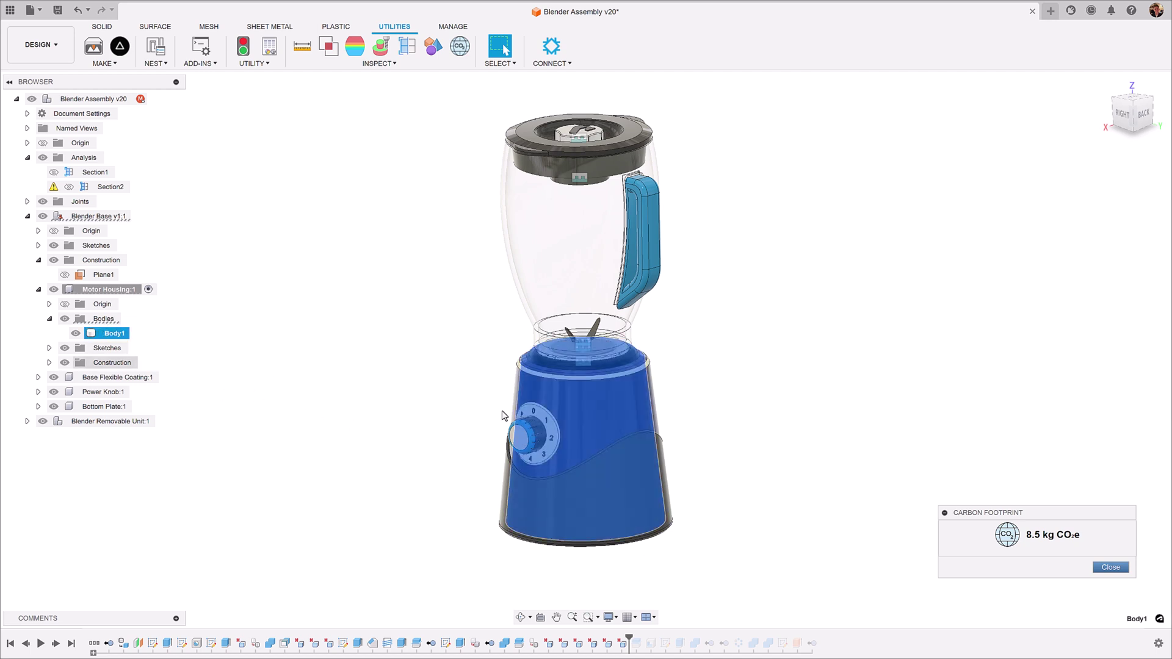
pyautogui.moveTo(806, 301)
pyautogui.keyDown('shift'); pyautogui.mouseDown(button='middle')
pyautogui.moveTo(809, 277)
pyautogui.moveTo(816, 293)
pyautogui.mouseUp(button='middle'); pyautogui.keyUp('shift')
pyautogui.moveTo(732, 185); pyautogui.dragTo(647, 280)
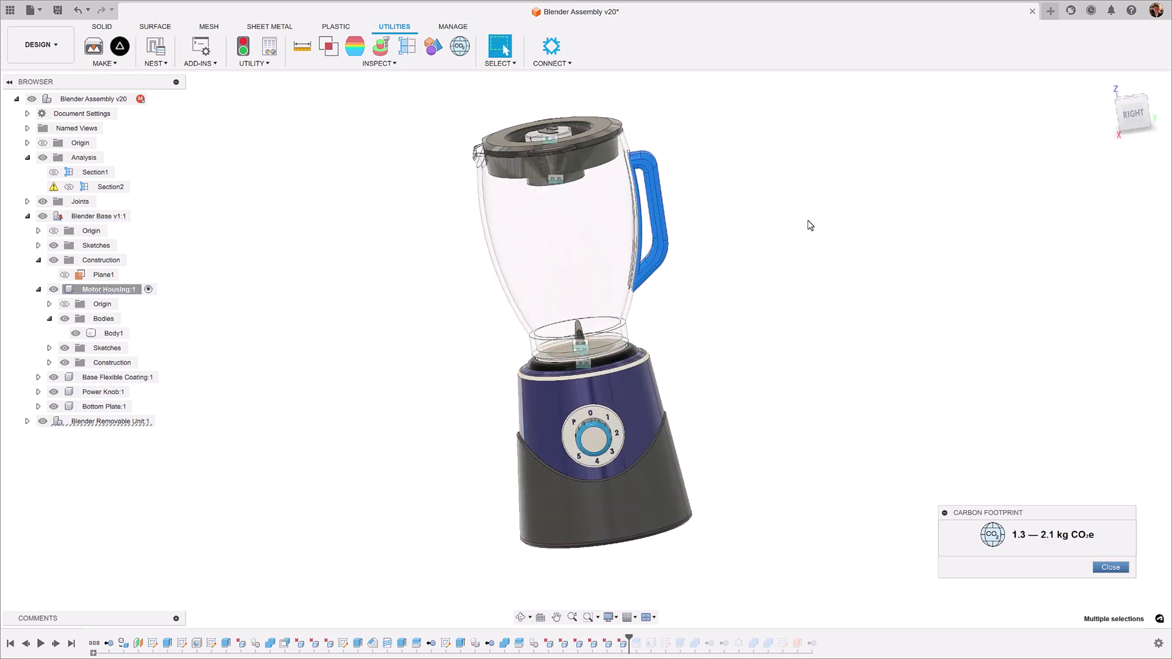
pyautogui.keyDown('shift'); pyautogui.moveTo(810, 226); pyautogui.dragTo(771, 220, button='middle'); pyautogui.keyUp('shift')
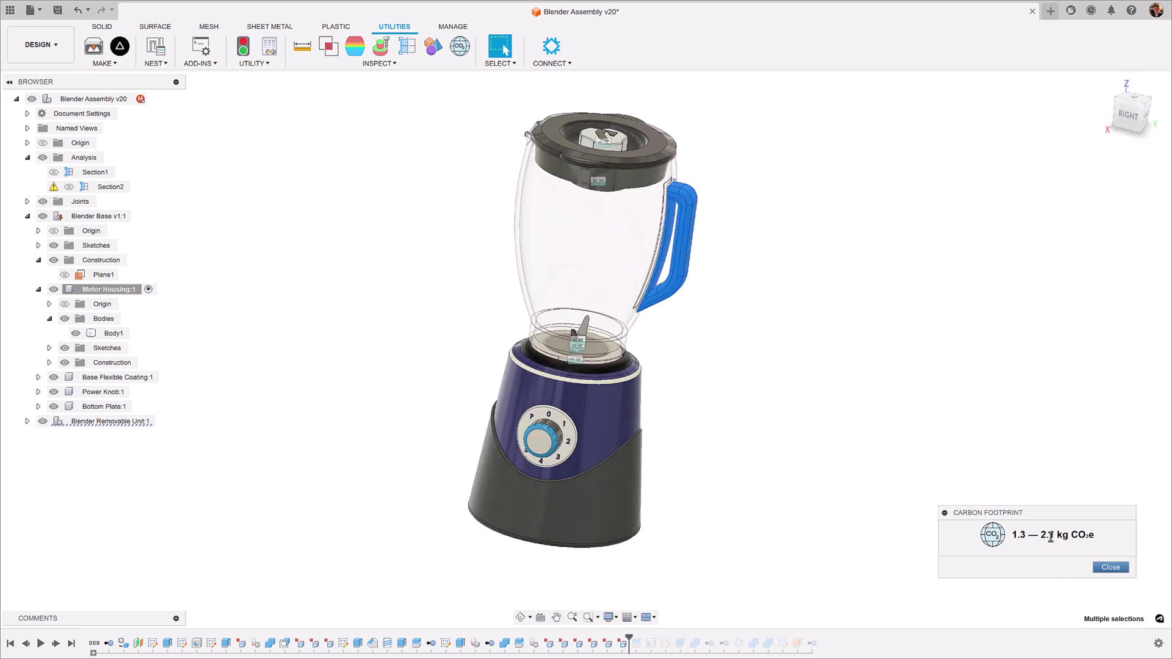
pyautogui.moveTo(1018, 536)
pyautogui.keyDown('shift'); pyautogui.moveTo(814, 344); pyautogui.dragTo(793, 304, button='middle'); pyautogui.keyUp('shift')
pyautogui.moveTo(445, 99); pyautogui.dragTo(766, 561)
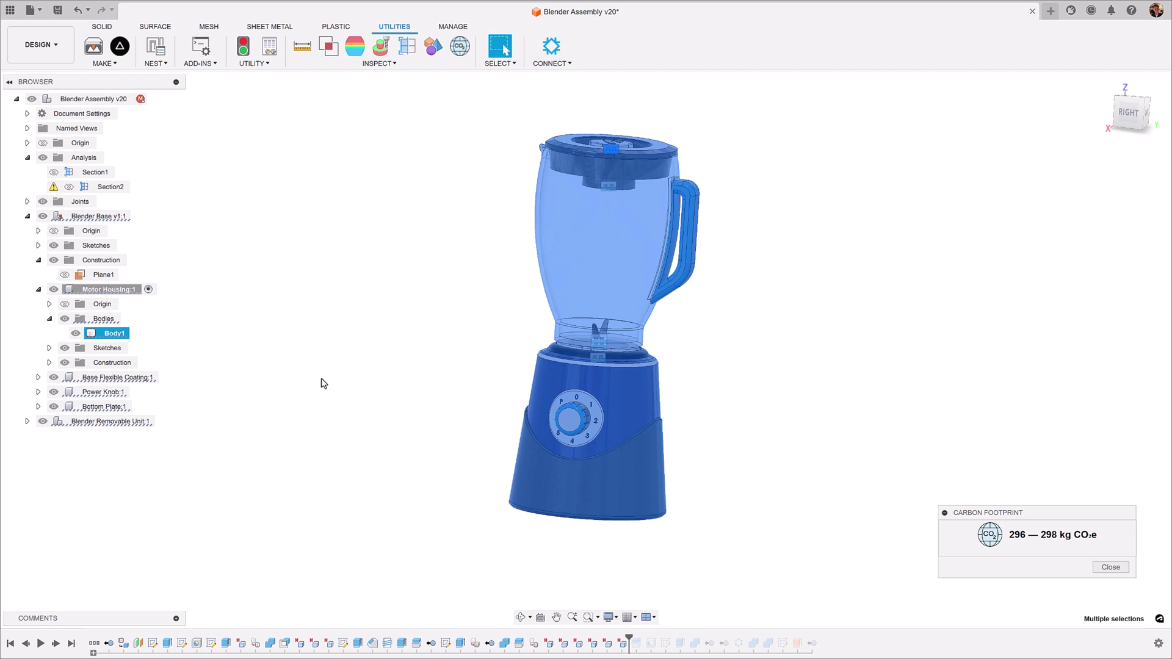
# Isolate the Motor Housing and orbit to a front section showing its solid walls
pyautogui.click(382, 369)
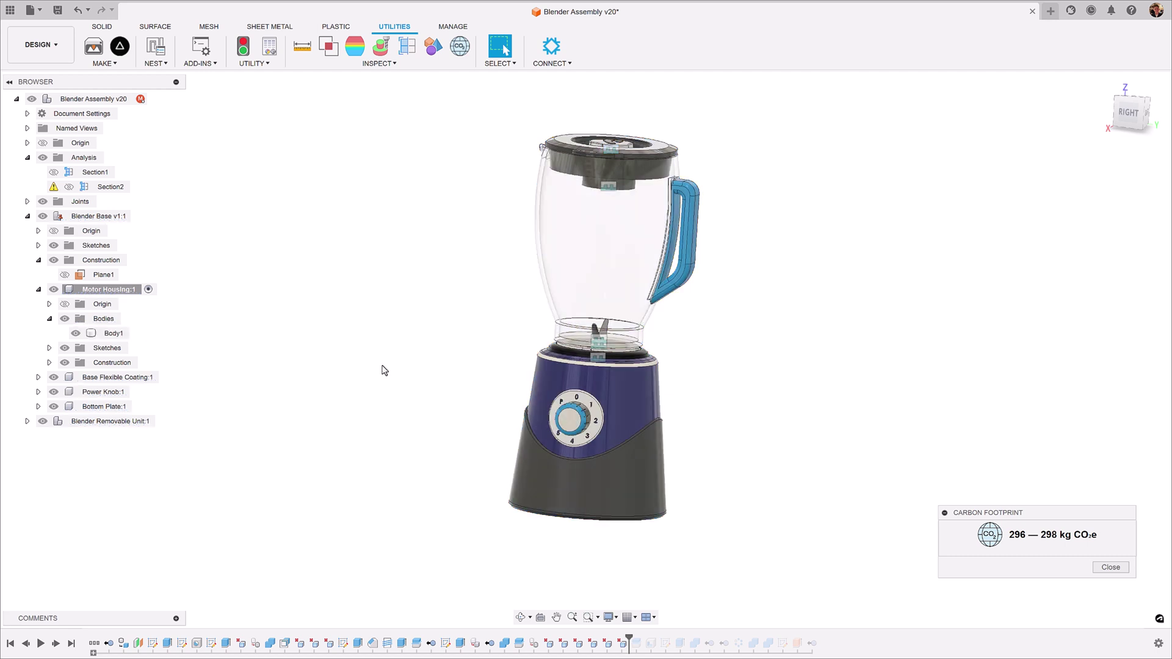
pyautogui.rightClick(107, 293)
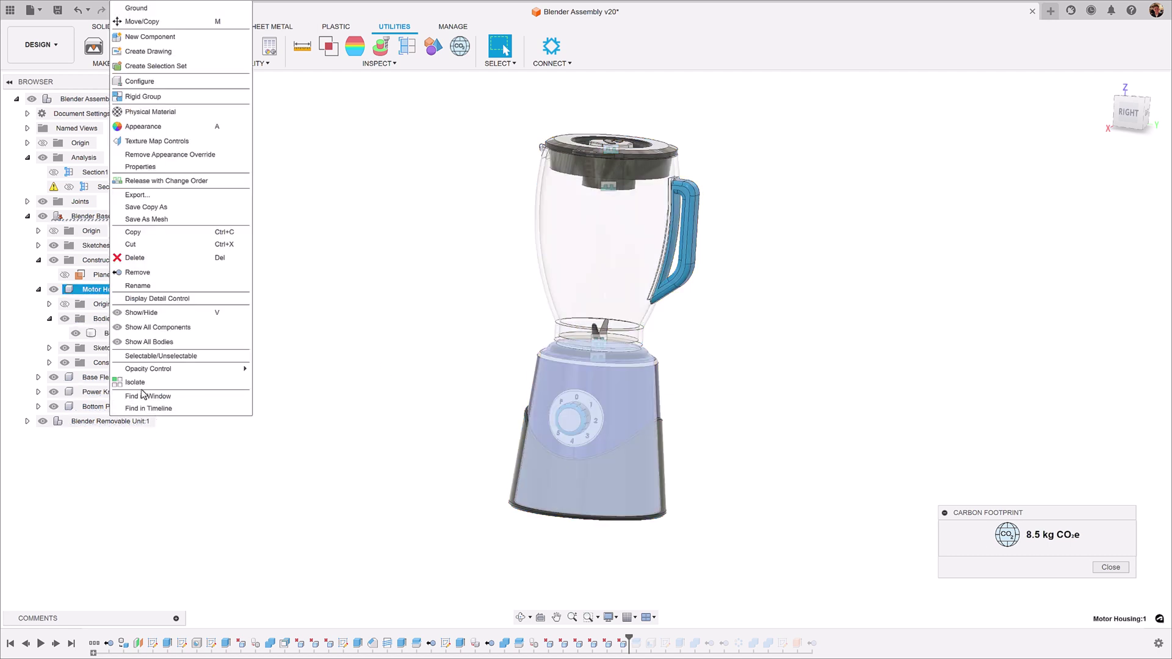
pyautogui.click(183, 389)
pyautogui.moveTo(730, 324)
pyautogui.keyDown('shift'); pyautogui.mouseDown(button='middle')
pyautogui.moveTo(746, 246)
pyautogui.moveTo(732, 328)
pyautogui.moveTo(749, 272)
pyautogui.moveTo(733, 305)
pyautogui.mouseUp(button='middle'); pyautogui.keyUp('shift')
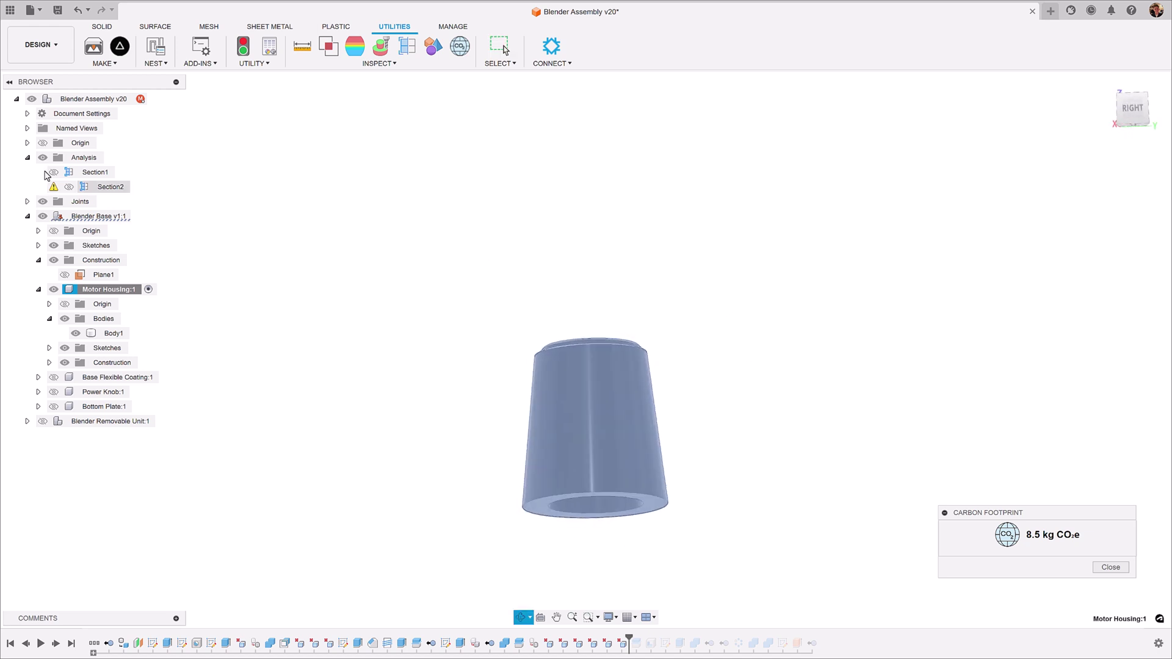
pyautogui.press('Escape')
pyautogui.keyDown('shift'); pyautogui.moveTo(514, 273); pyautogui.dragTo(734, 348, button='middle'); pyautogui.keyUp('shift')
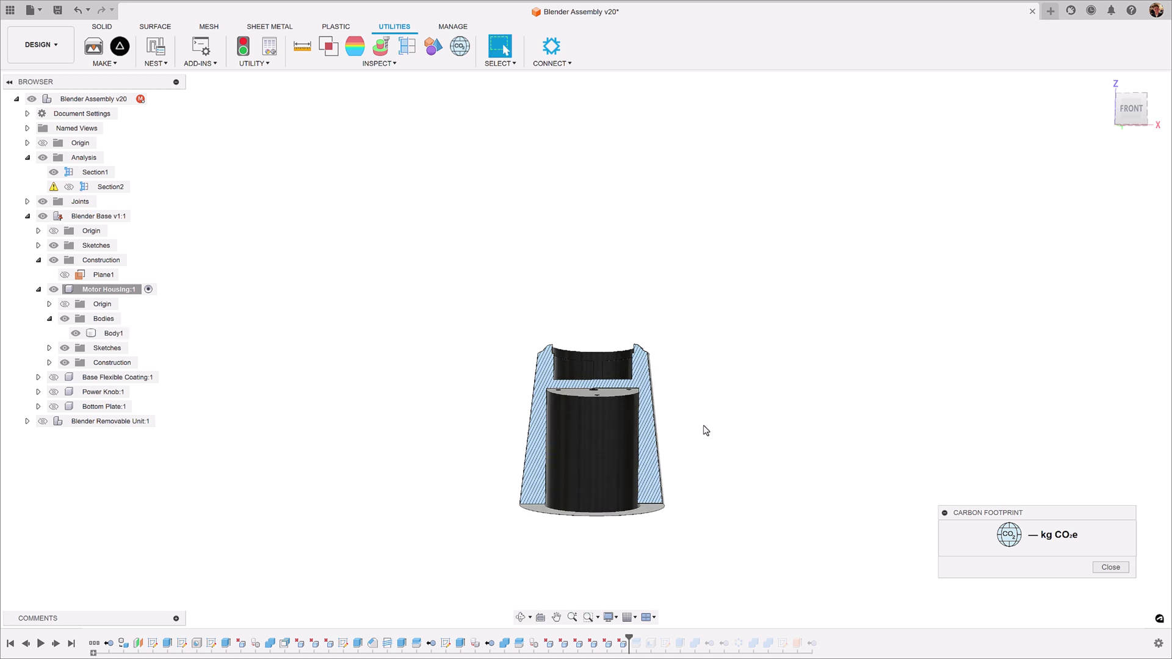
pyautogui.keyDown('shift'); pyautogui.moveTo(722, 421); pyautogui.dragTo(715, 450, button='middle'); pyautogui.keyUp('shift')
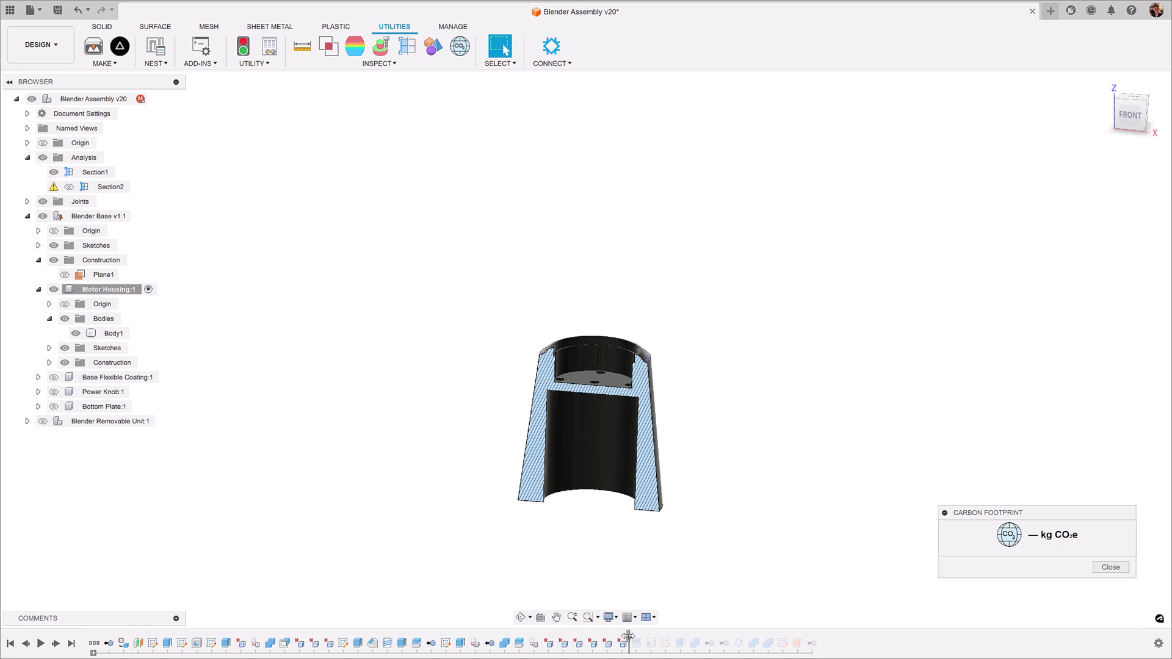
# Roll the timeline to the end and inspect the shelled, ribbed housing section
pyautogui.moveTo(628, 638); pyautogui.dragTo(781, 638)
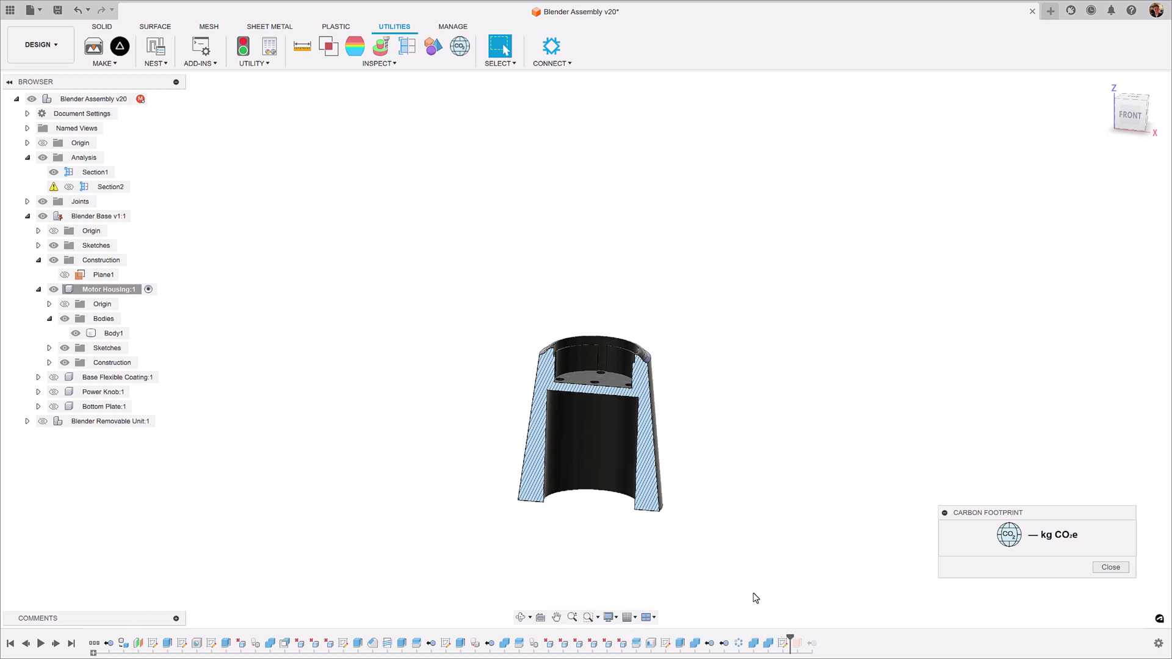
pyautogui.keyDown('shift'); pyautogui.moveTo(587, 534); pyautogui.dragTo(594, 482, button='middle'); pyautogui.keyUp('shift')
pyautogui.click(594, 482)
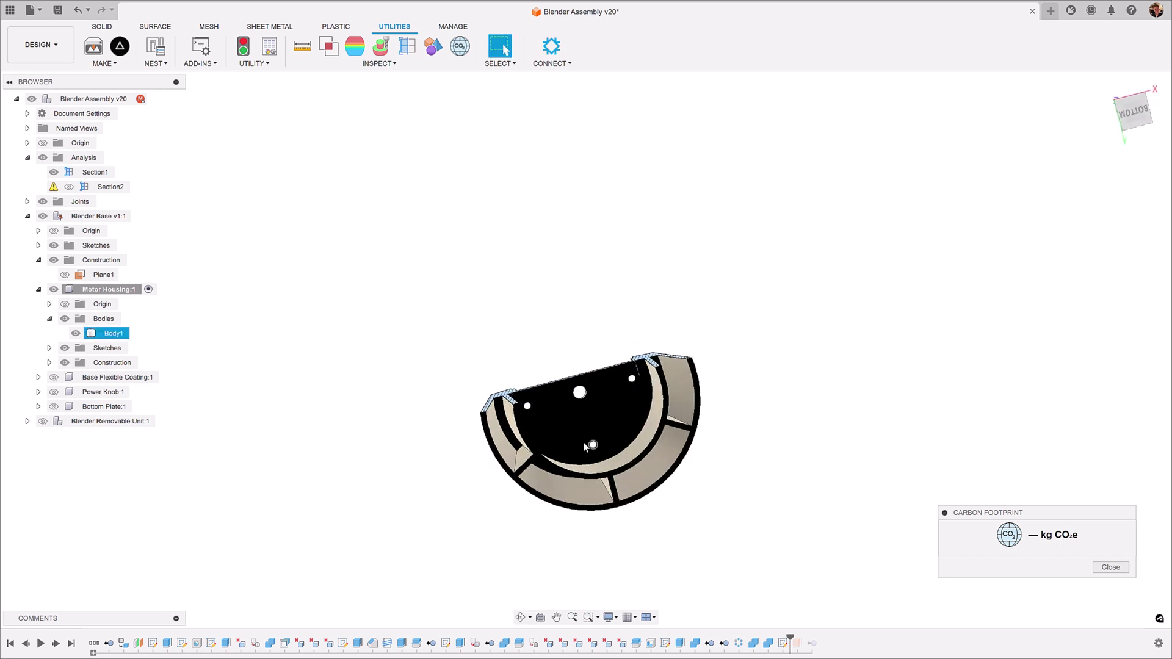
pyautogui.click(340, 374)
pyautogui.keyDown('shift'); pyautogui.moveTo(340, 375); pyautogui.dragTo(452, 372, button='middle'); pyautogui.keyUp('shift')
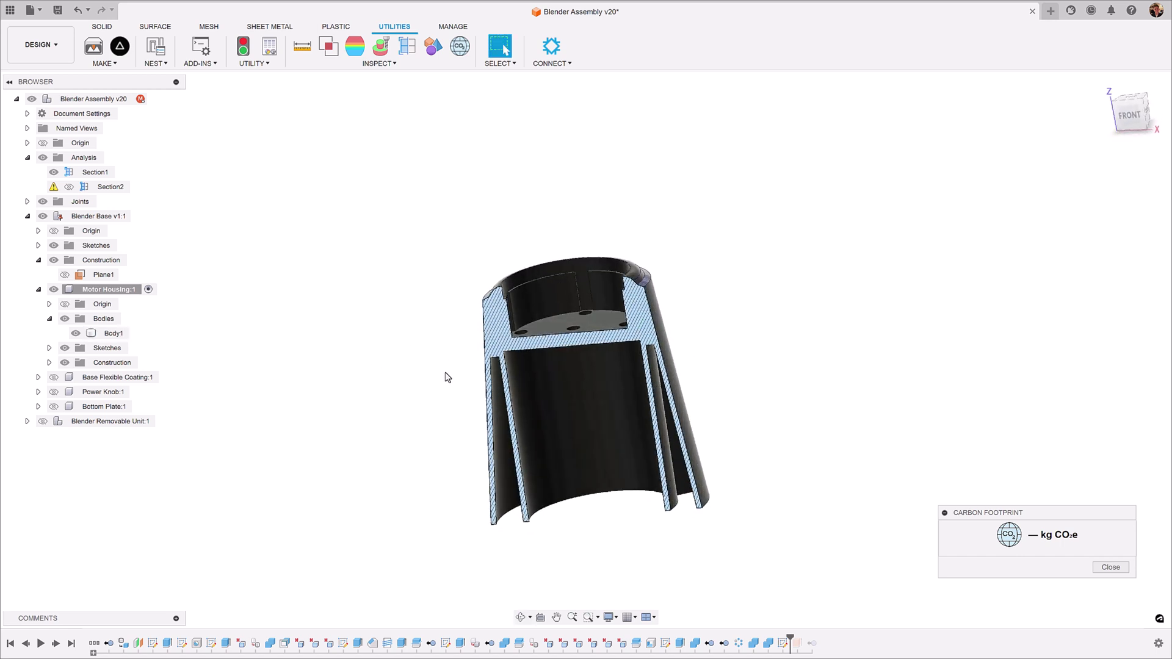
# Hide Section1 and select the housing body, reading 4.8 kg CO2e
pyautogui.click(53, 172)
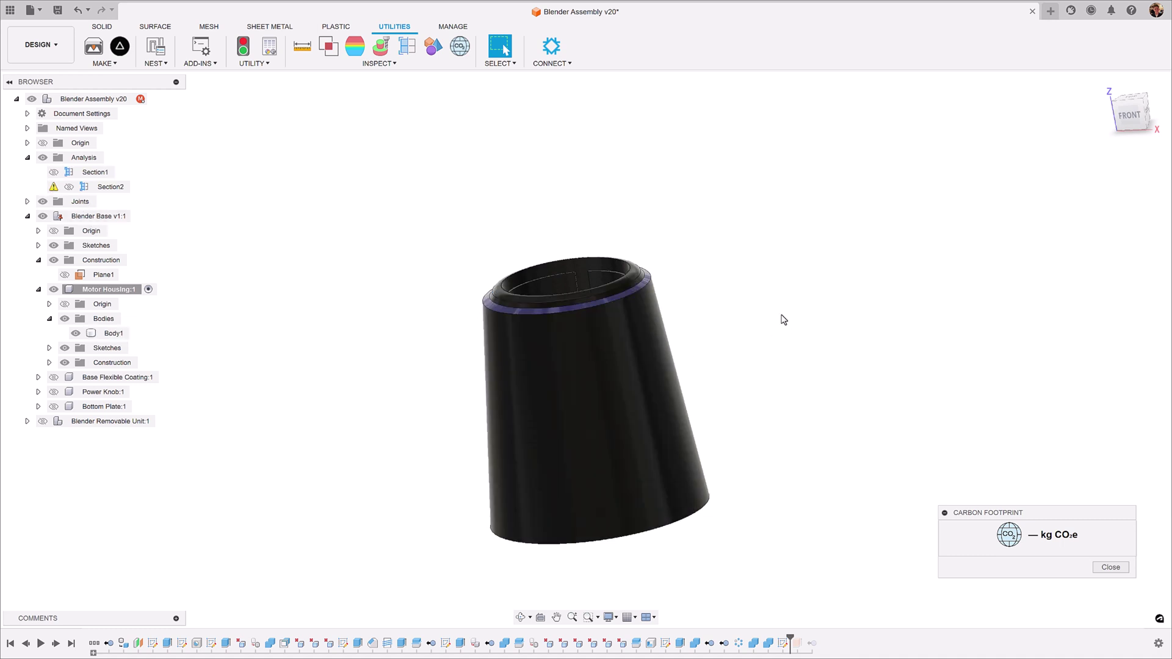
pyautogui.keyDown('shift'); pyautogui.moveTo(784, 320); pyautogui.dragTo(753, 303, button='middle'); pyautogui.keyUp('shift')
pyautogui.click(592, 476)
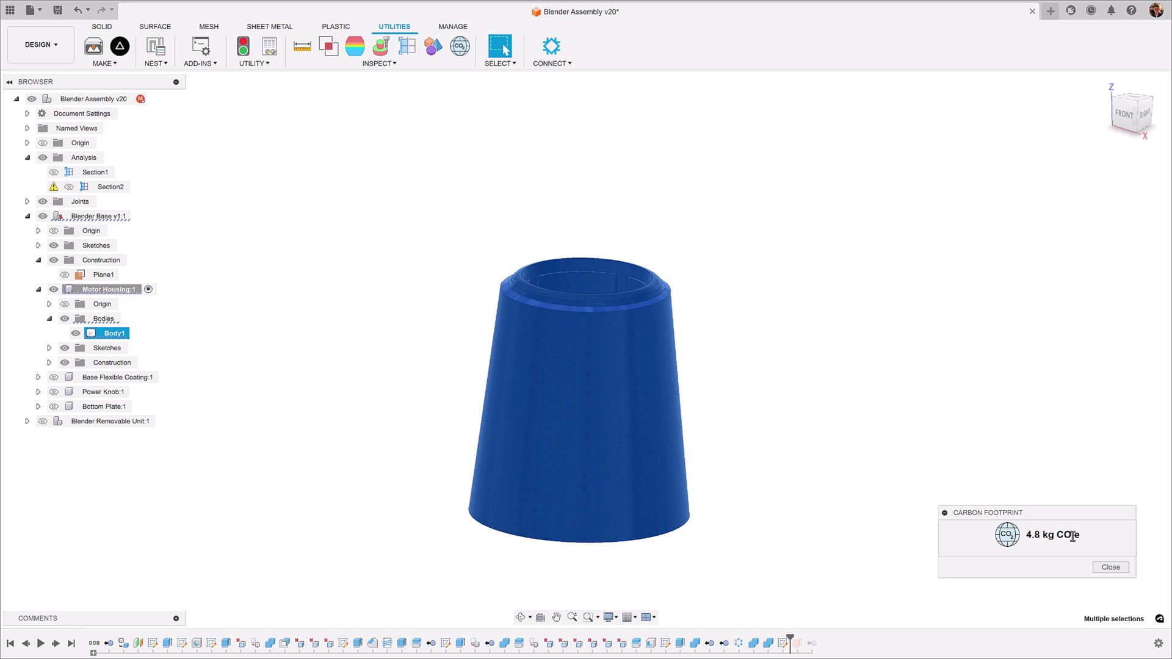
pyautogui.moveTo(1082, 542)
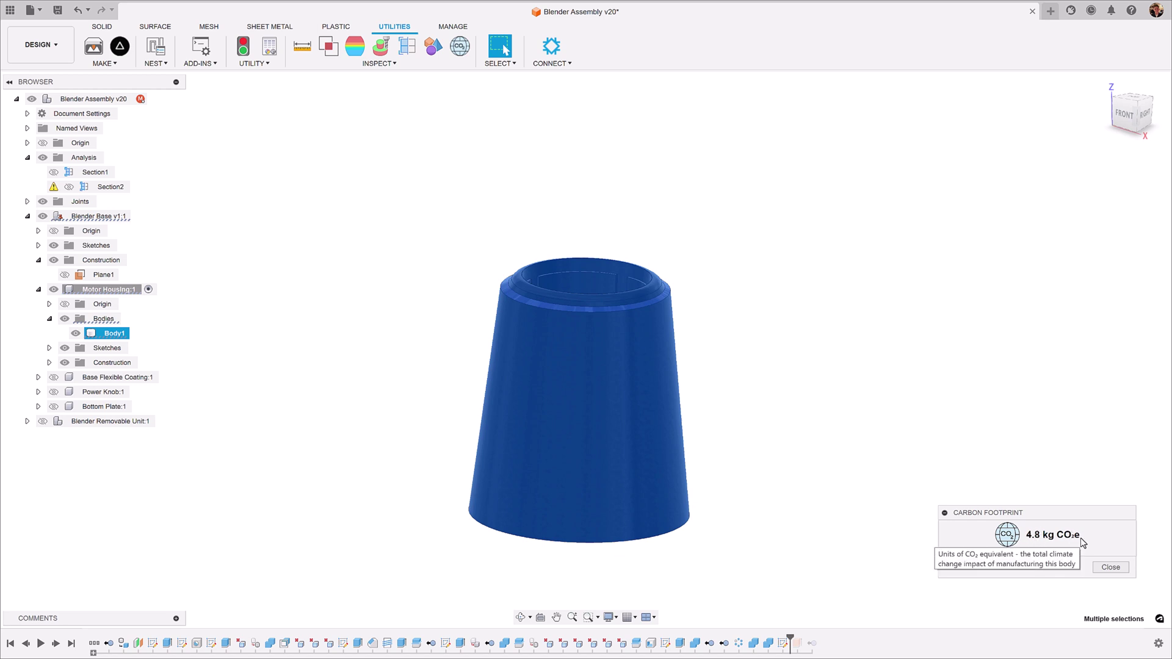